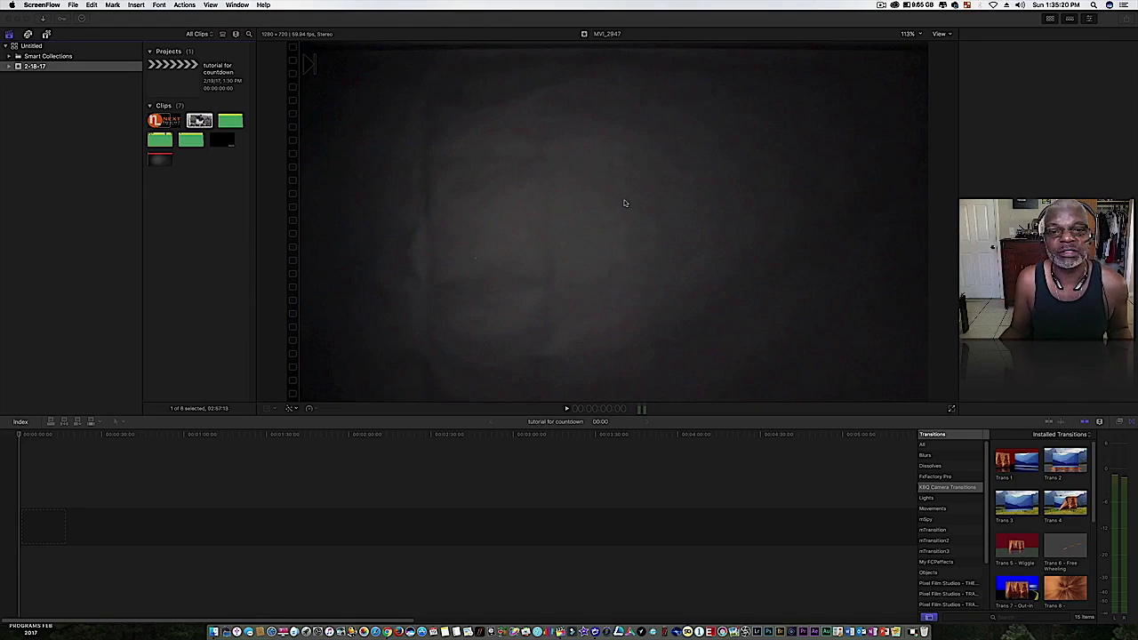
# - Open the 'tutorial for countdown' project and show the installed generators
pyautogui.click(183, 83)
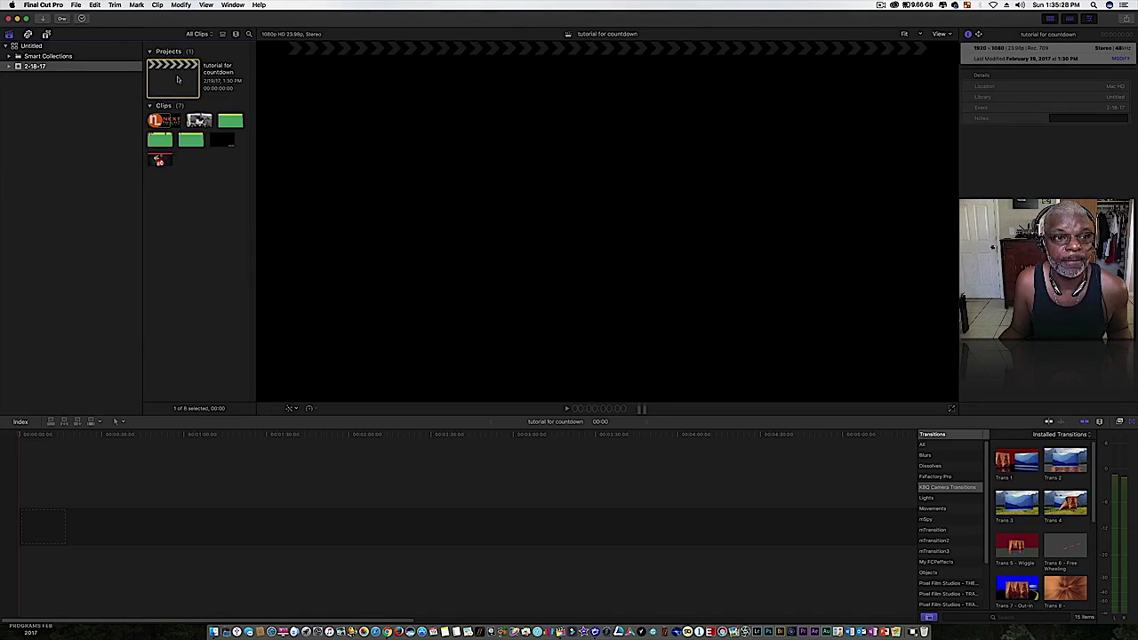
pyautogui.click(46, 34)
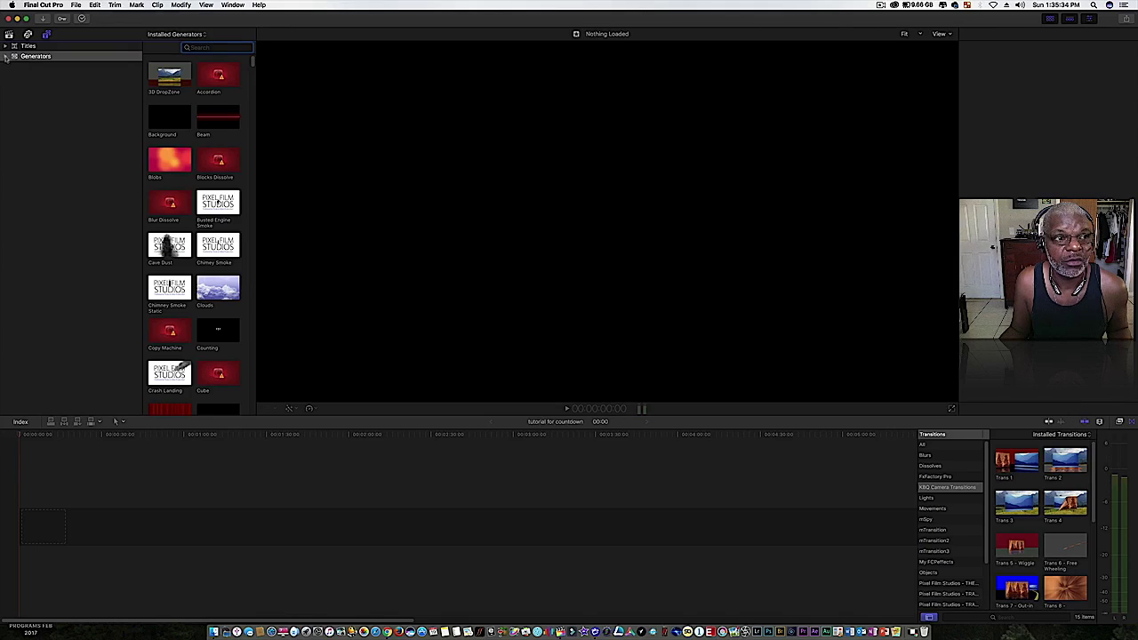
# - Add the Elements Timecode generator to the timeline, accepting 1080p HD 23.98p video properties
pyautogui.click(6, 56)
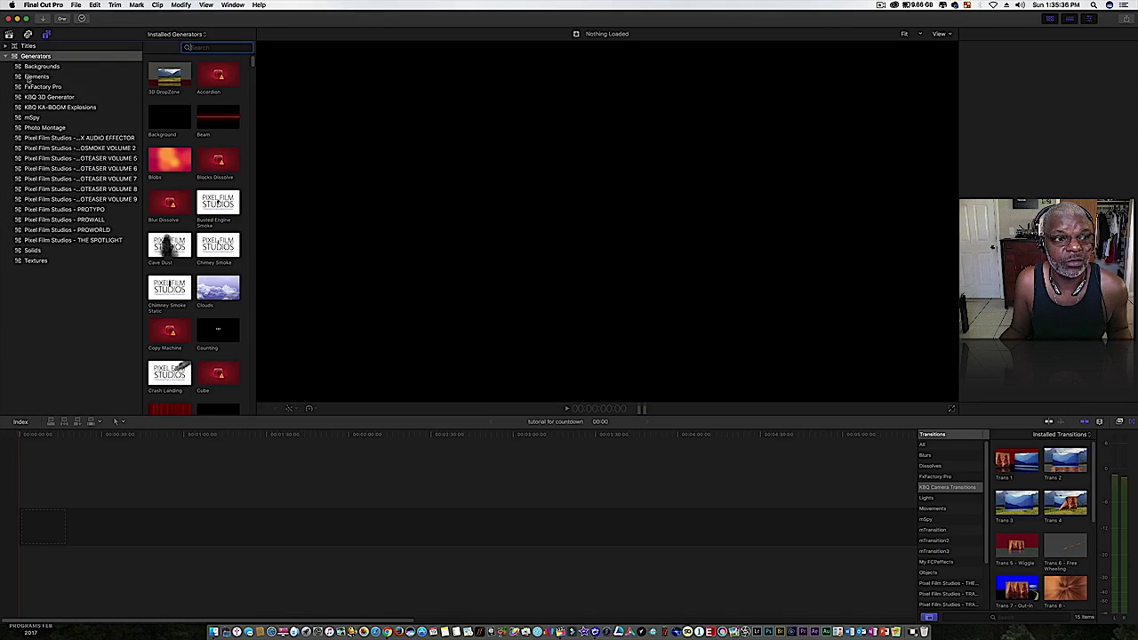
pyautogui.click(27, 77)
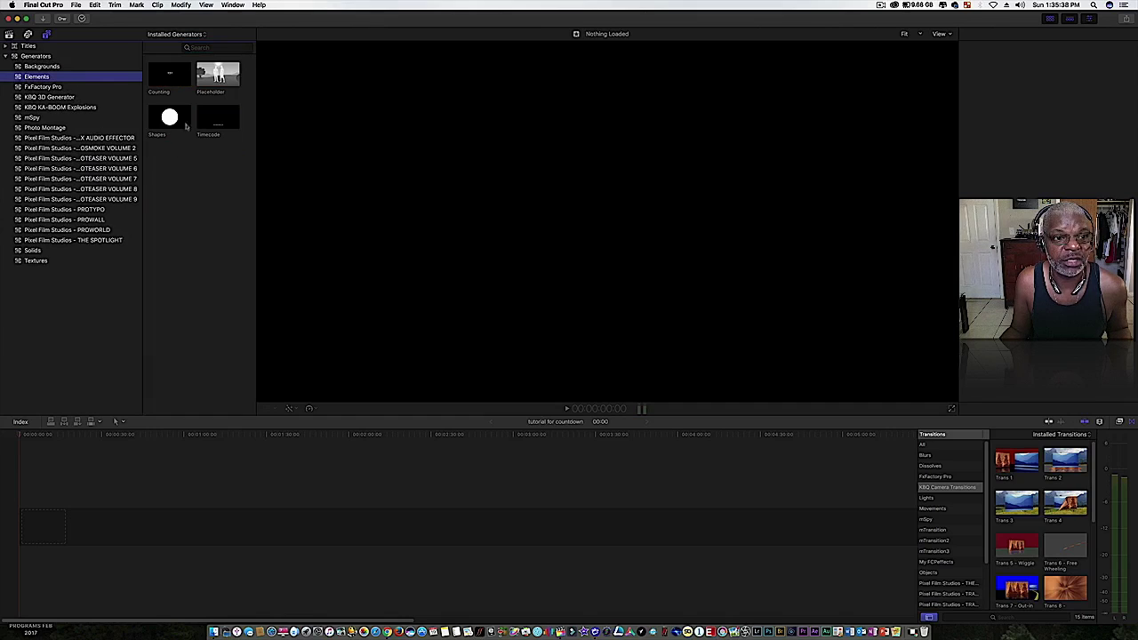
pyautogui.click(212, 125)
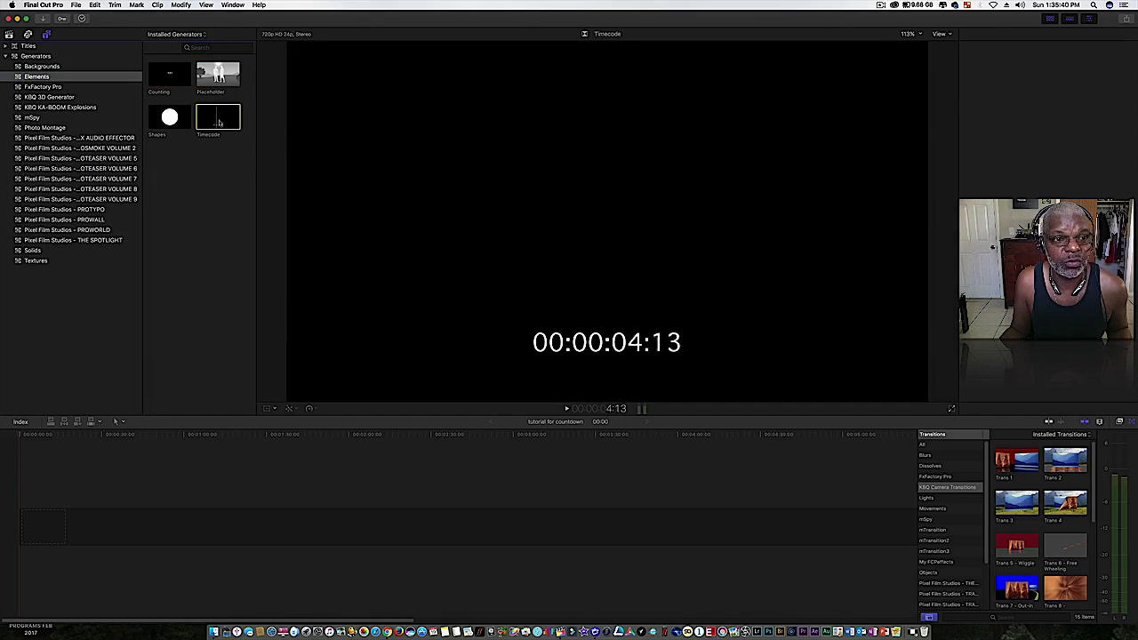
pyautogui.moveTo(218, 122); pyautogui.dragTo(32, 528)
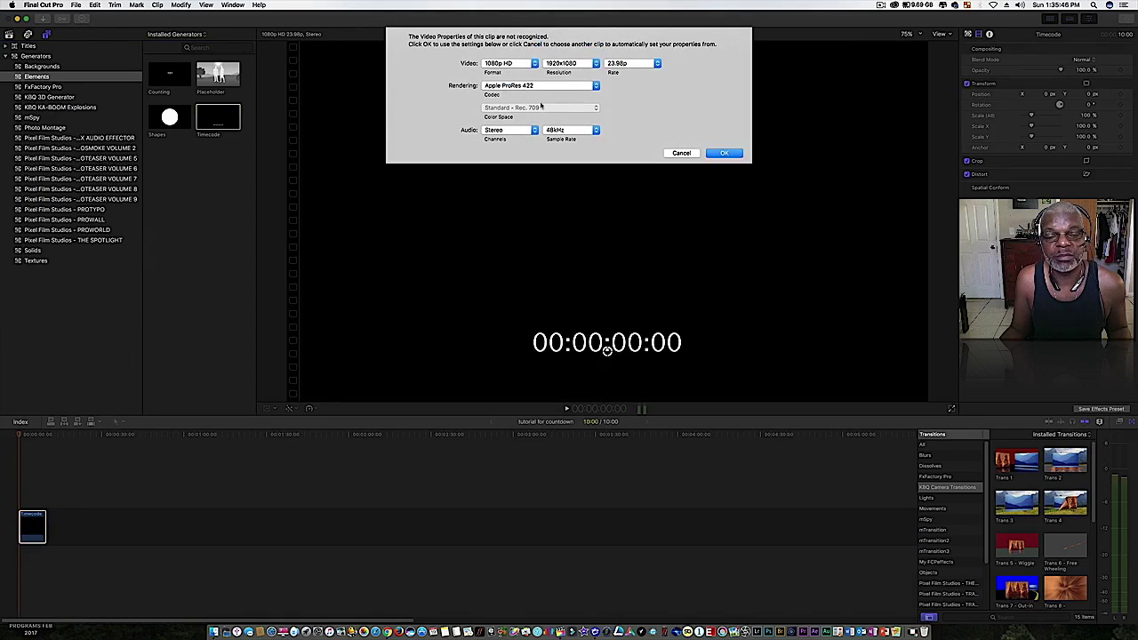
pyautogui.click(725, 153)
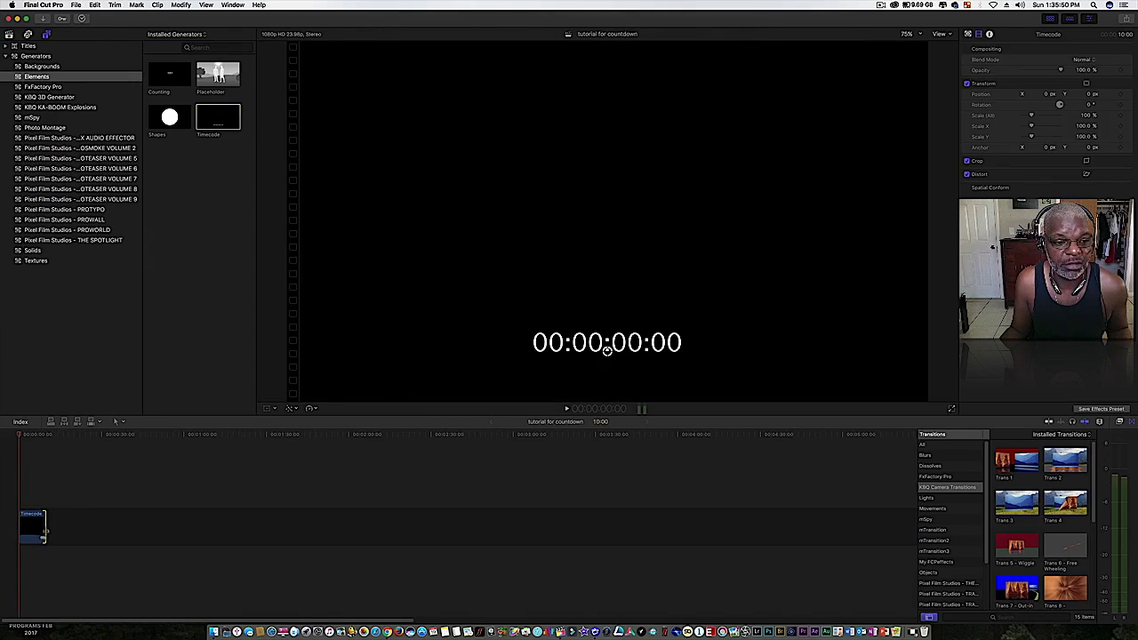
# - Extend the Timecode clip to a duration of 05:01:11 and select it
pyautogui.moveTo(43, 533); pyautogui.dragTo(845, 552)
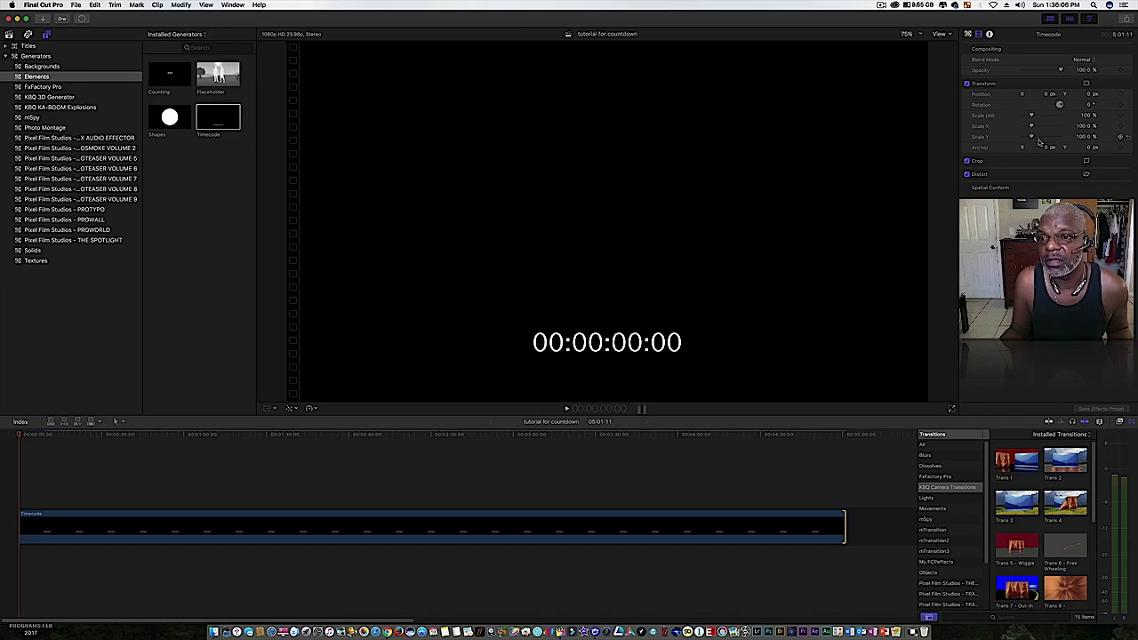
pyautogui.click(571, 535)
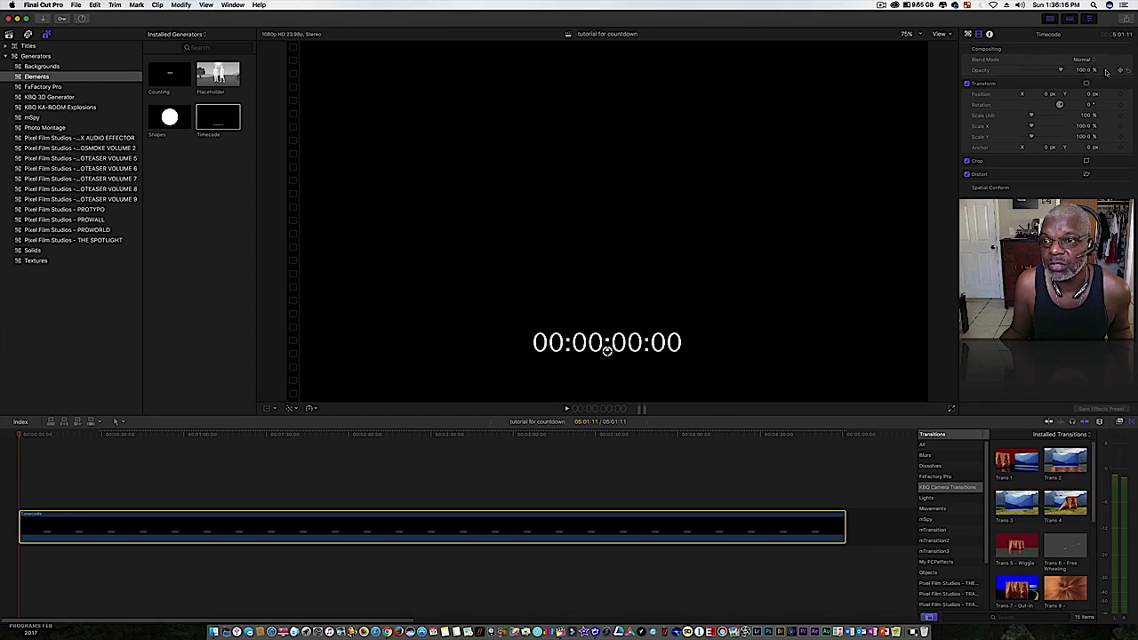
# - Switch the Timecode generator's Format from HMSF to HMS so it reads 00:00:00.00
pyautogui.click(968, 33)
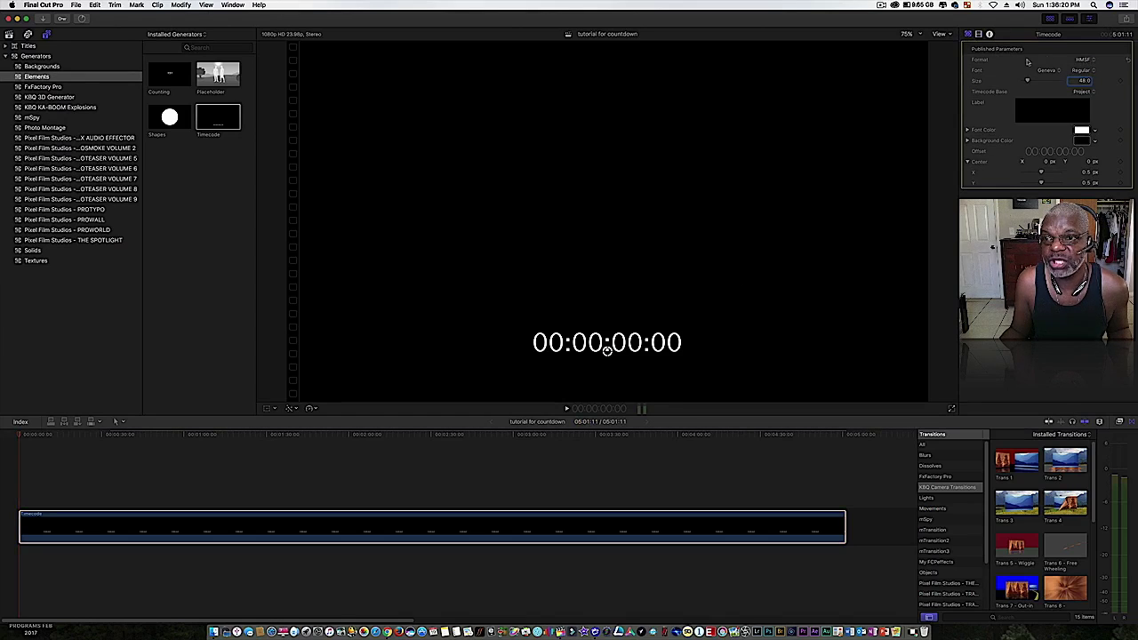
pyautogui.click(1092, 62)
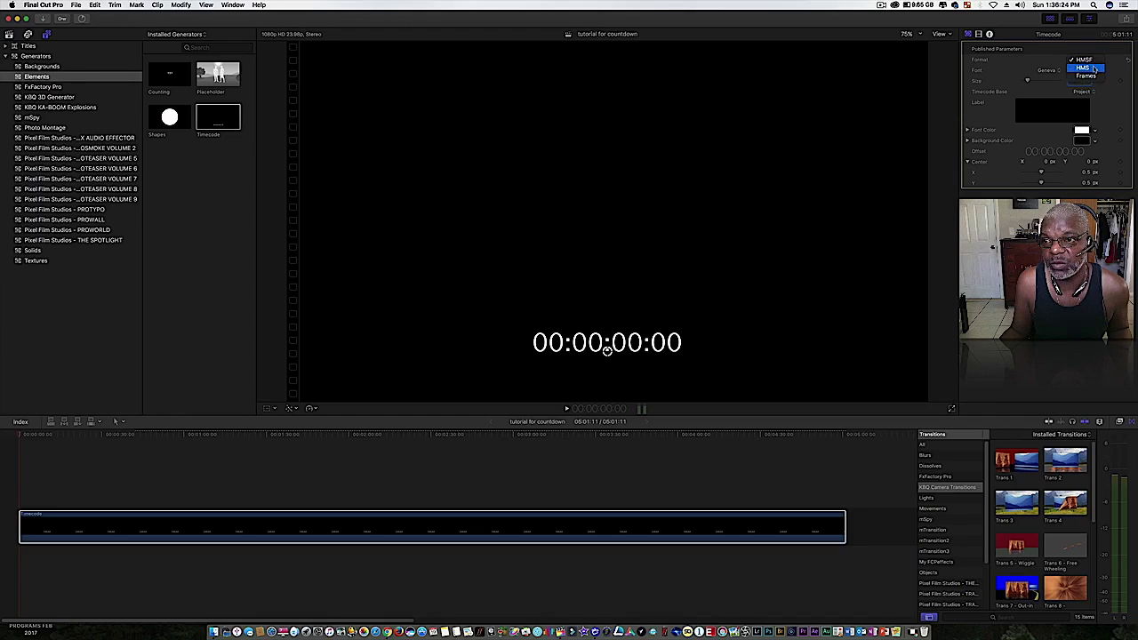
pyautogui.click(1094, 70)
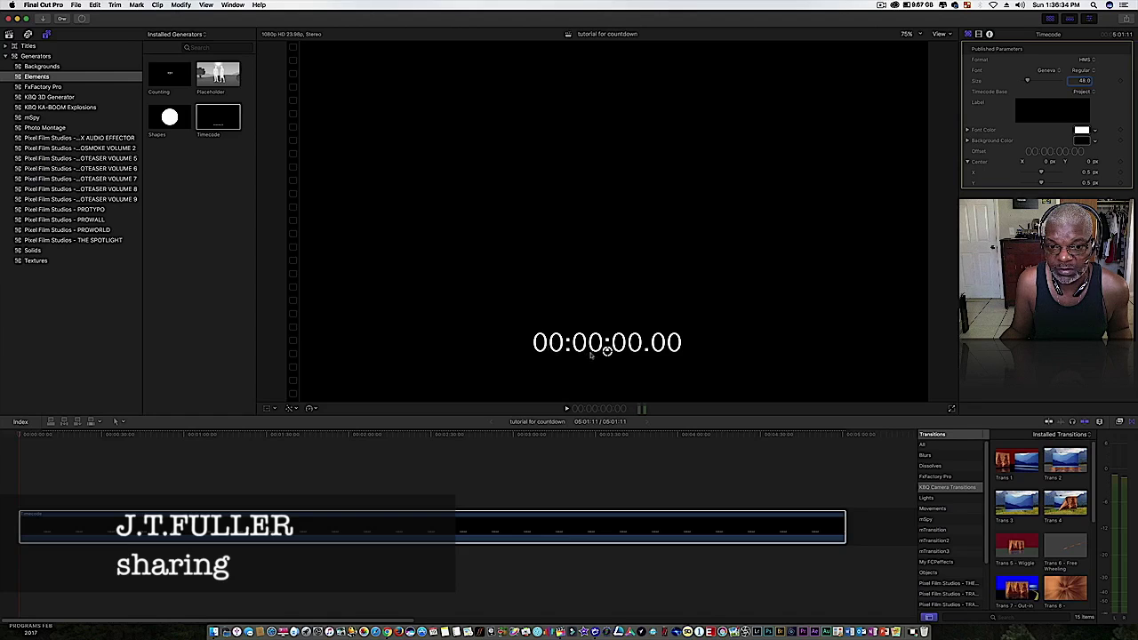
pyautogui.click(524, 533)
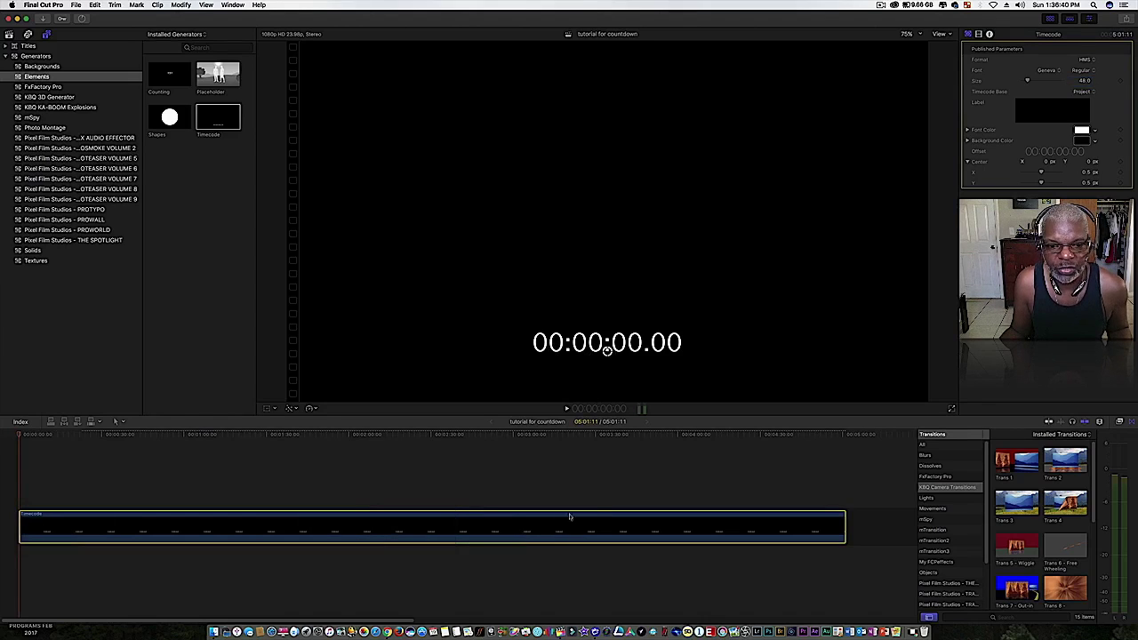
# - Set the timecode text to size 52 and place it near the lower-right corner (X 0.61, Y −0.12)
pyautogui.moveTo(607, 349); pyautogui.dragTo(608, 224)
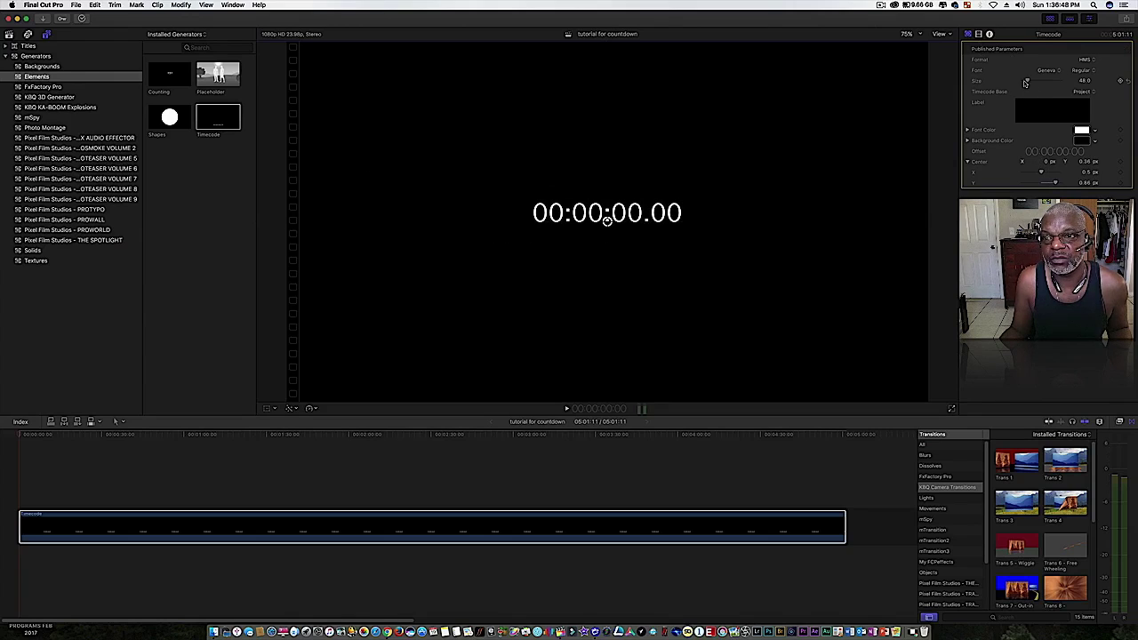
pyautogui.moveTo(1029, 83); pyautogui.dragTo(1029, 82)
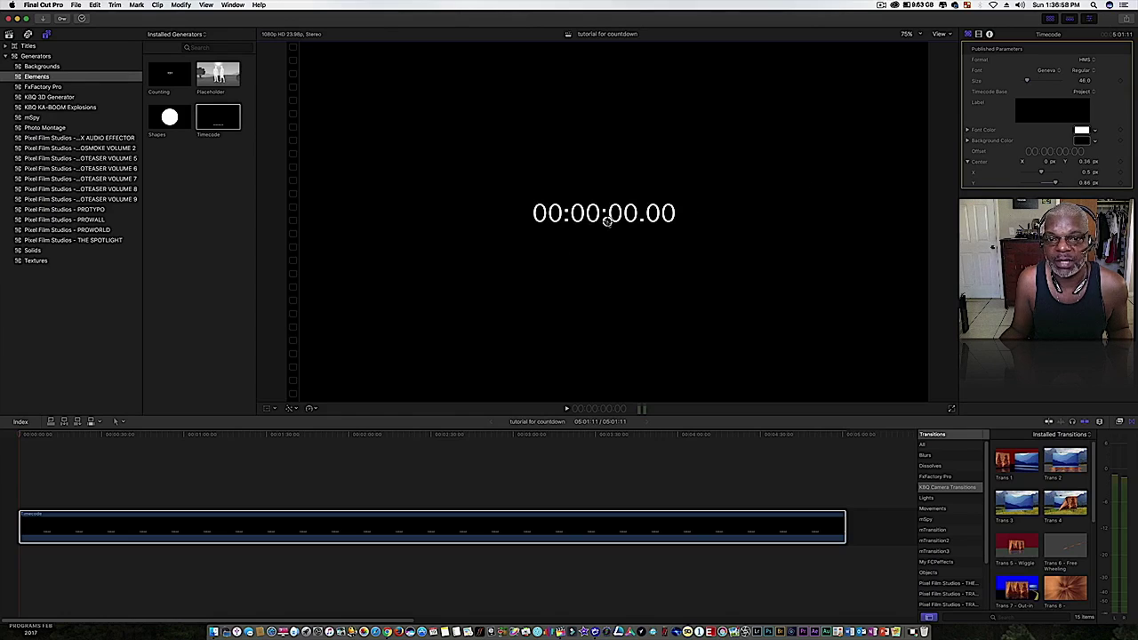
pyautogui.moveTo(606, 222); pyautogui.dragTo(848, 394)
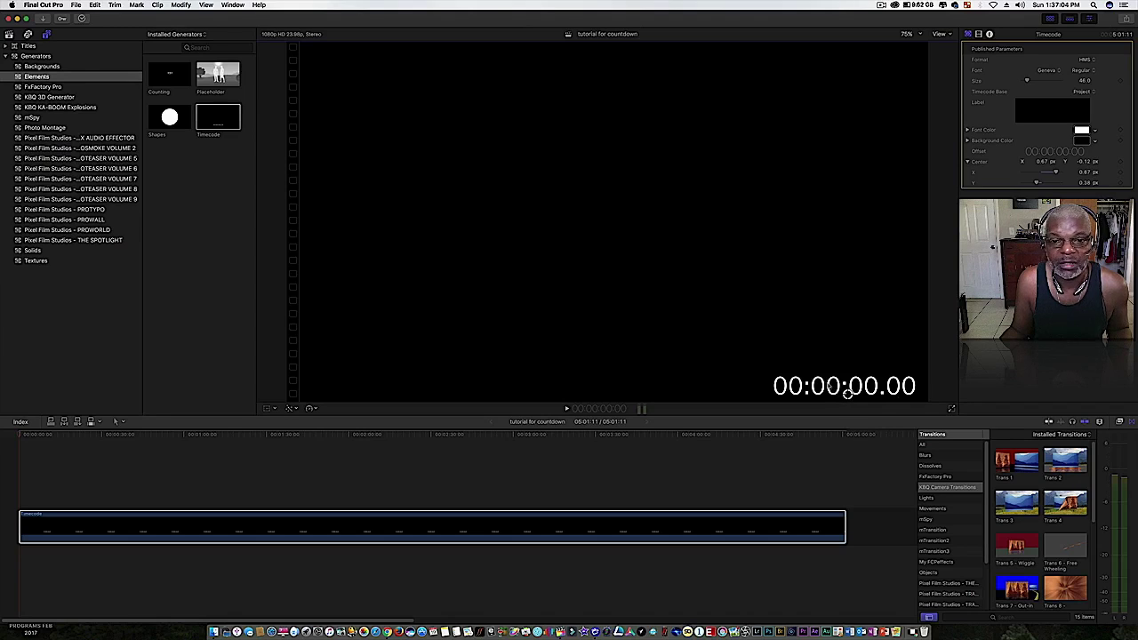
pyautogui.moveTo(1027, 81); pyautogui.dragTo(1034, 82)
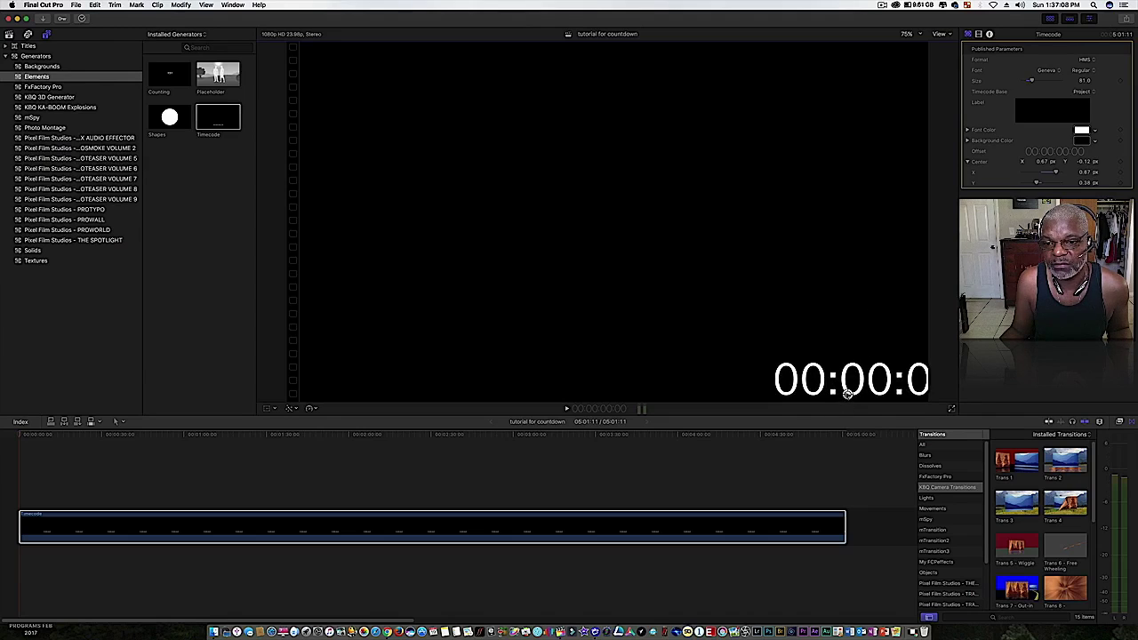
pyautogui.moveTo(848, 394); pyautogui.dragTo(741, 392)
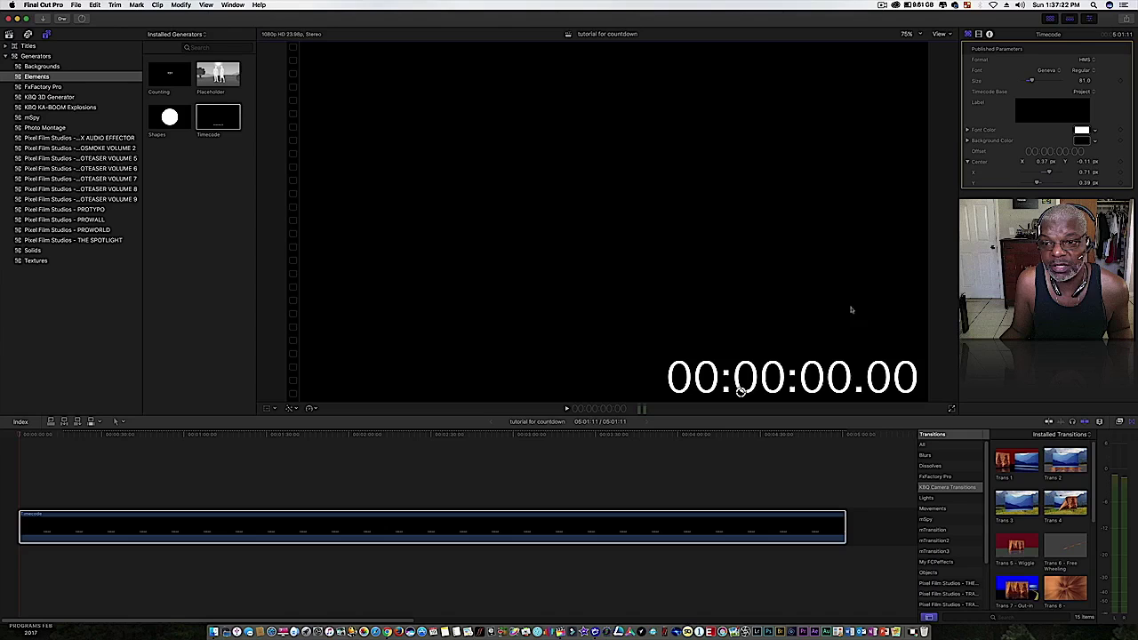
pyautogui.moveTo(1031, 80); pyautogui.dragTo(1028, 80)
pyautogui.moveTo(740, 393); pyautogui.dragTo(828, 393)
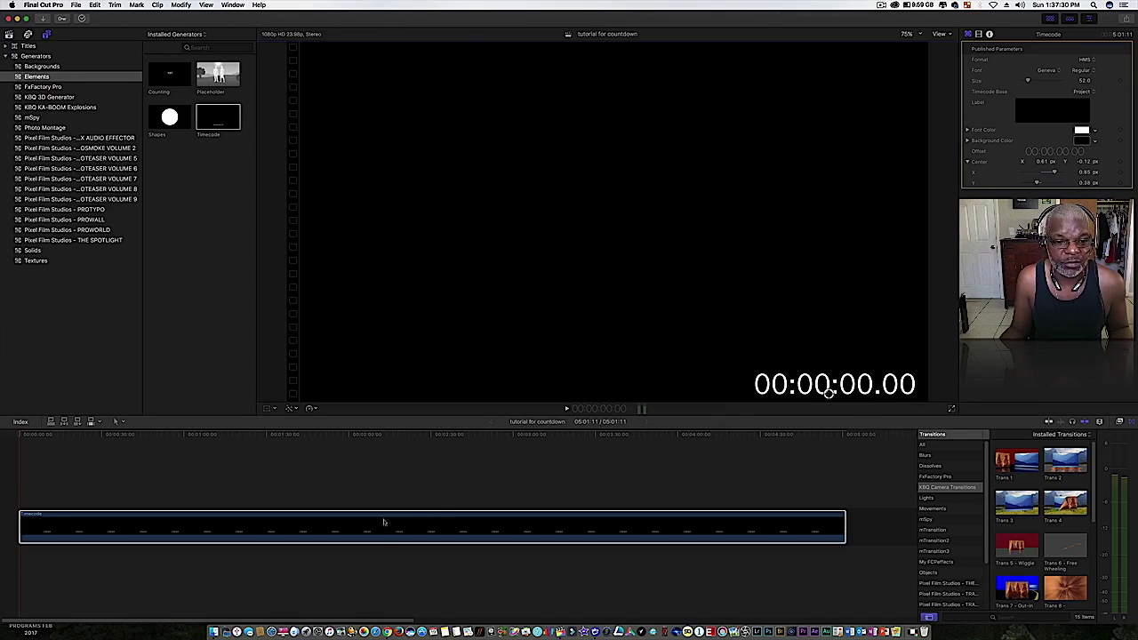
pyautogui.press('space')
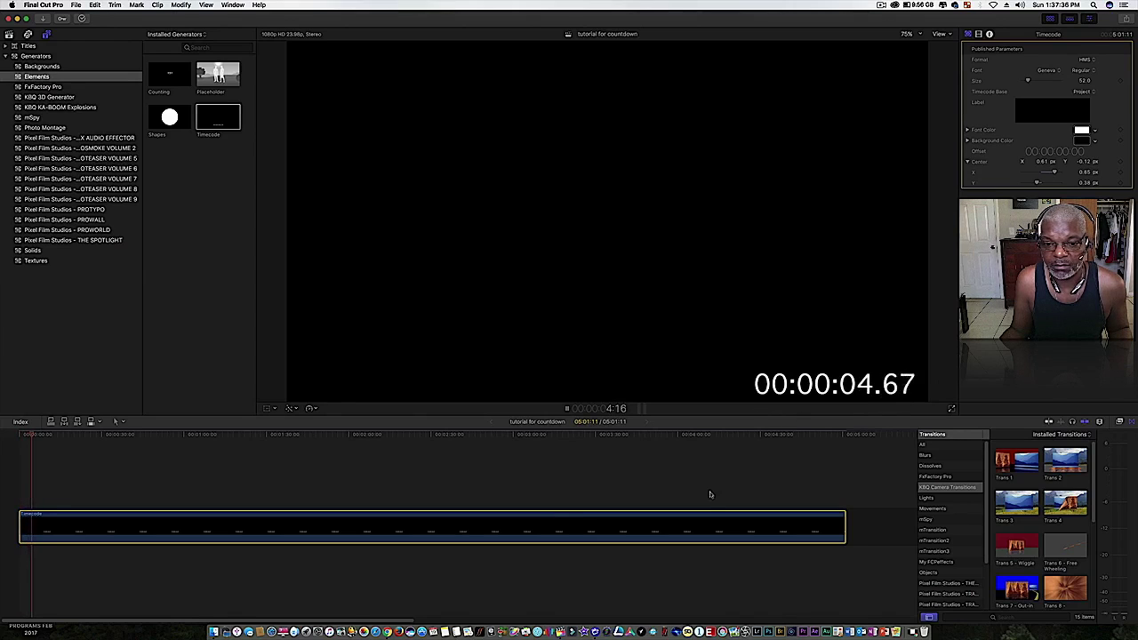
pyautogui.press('space')
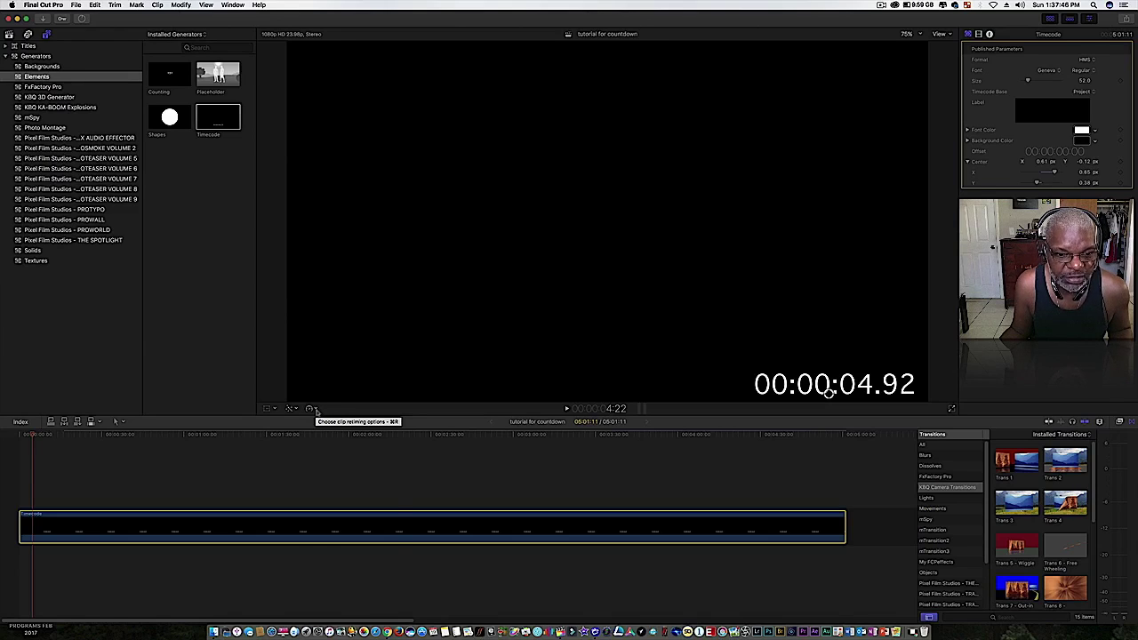
pyautogui.click(310, 408)
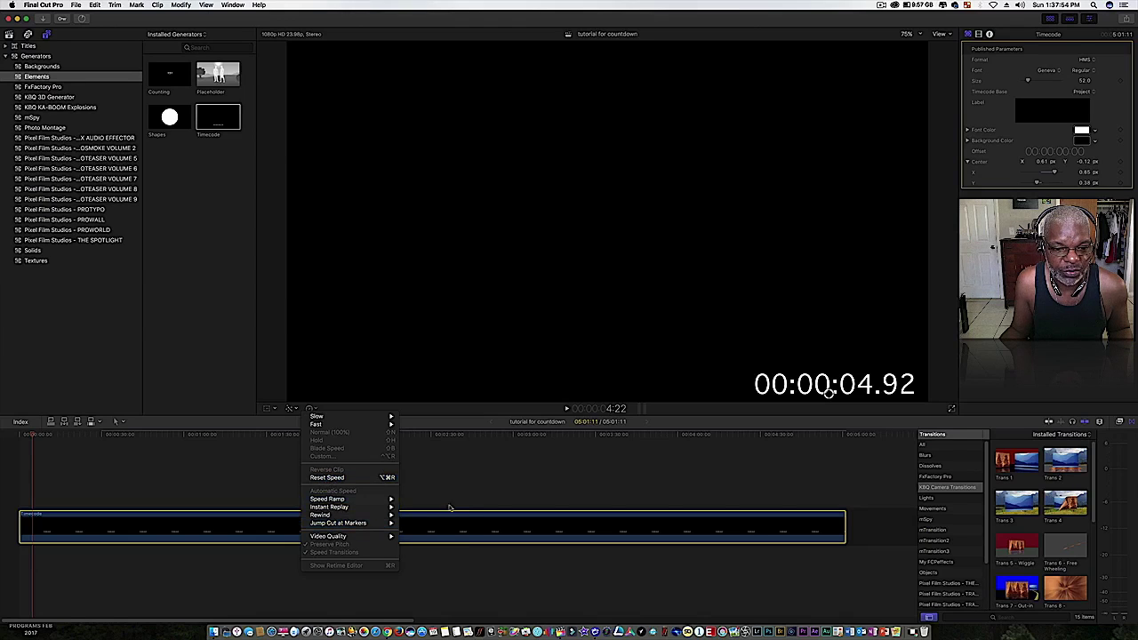
pyautogui.click(449, 528)
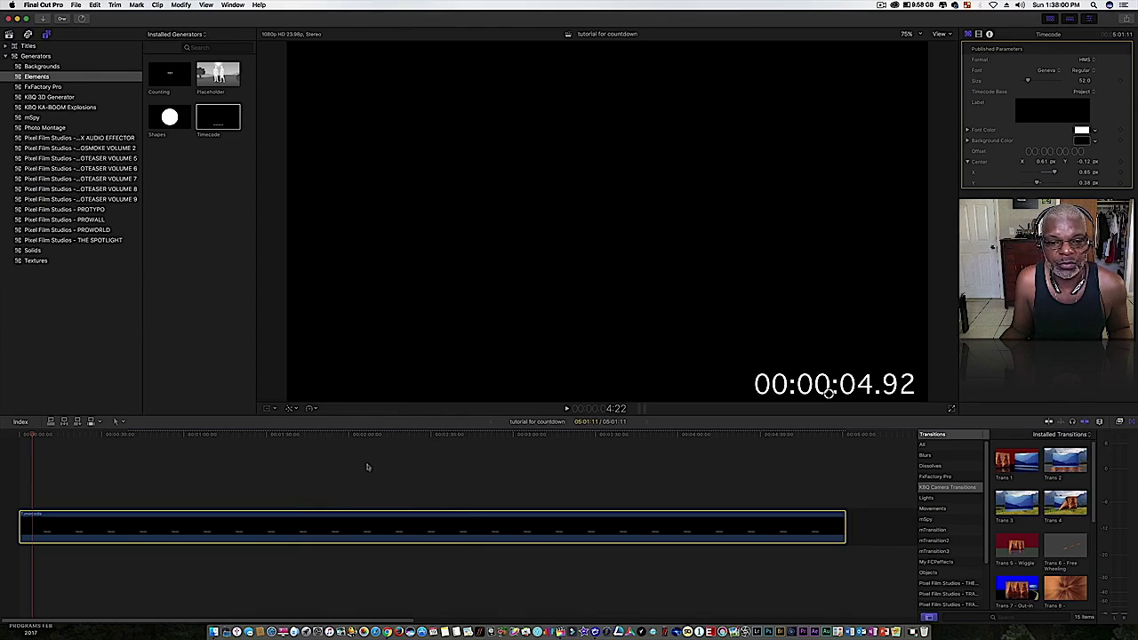
pyautogui.click(1127, 18)
pyautogui.click(432, 527)
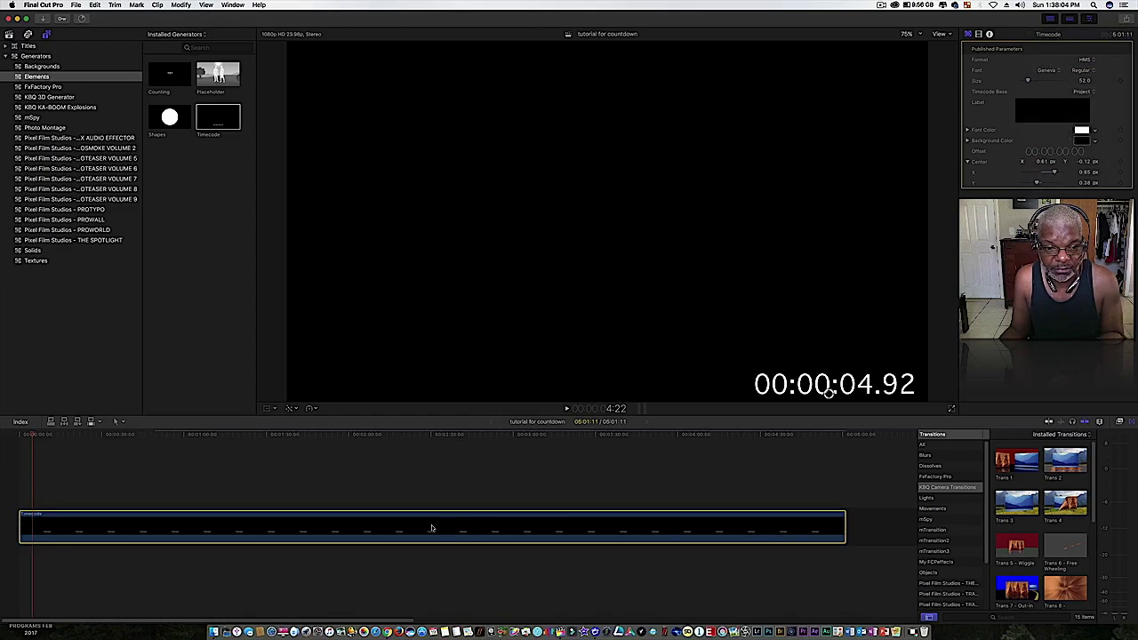
# - Cancel the Apple Devices 1080p export and delete the Timecode clip from the timeline
pyautogui.click(1128, 19)
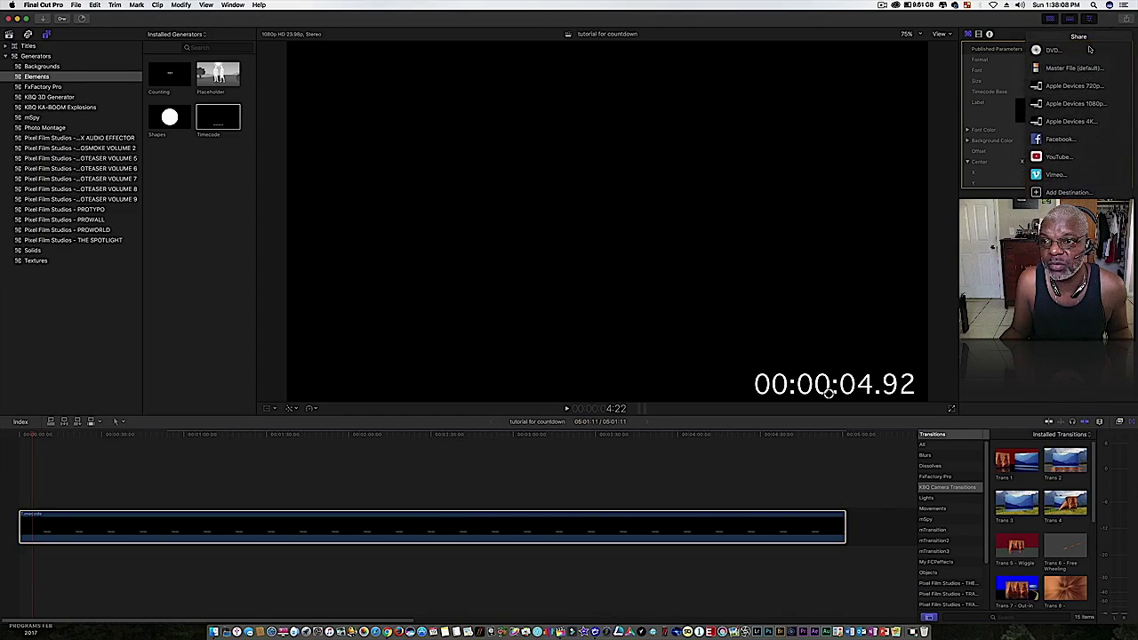
pyautogui.click(1058, 108)
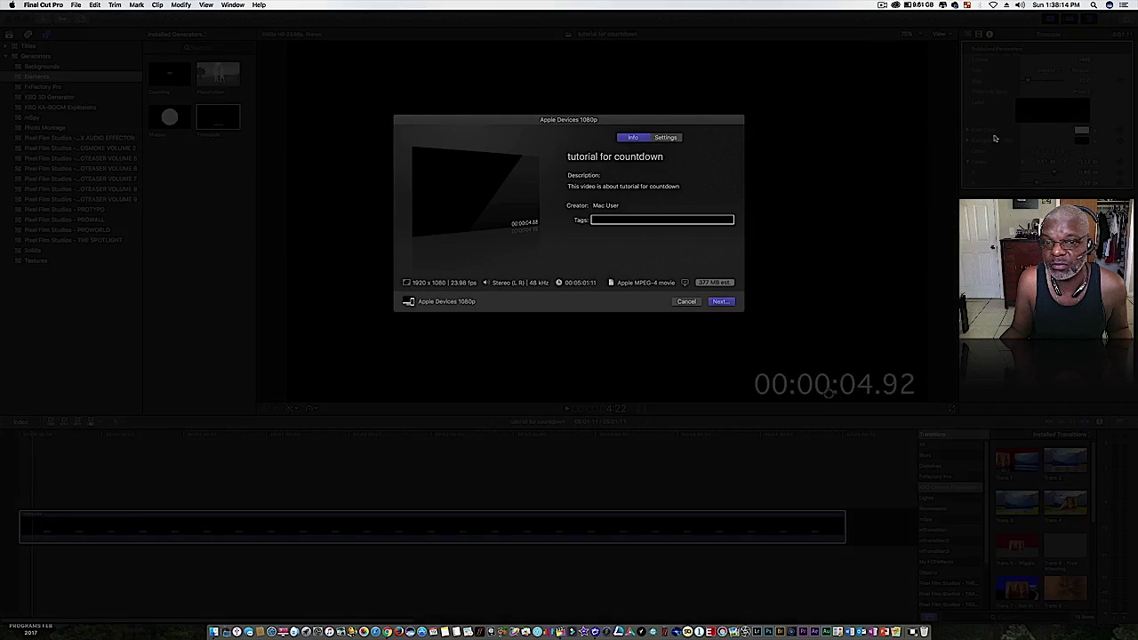
pyautogui.click(685, 302)
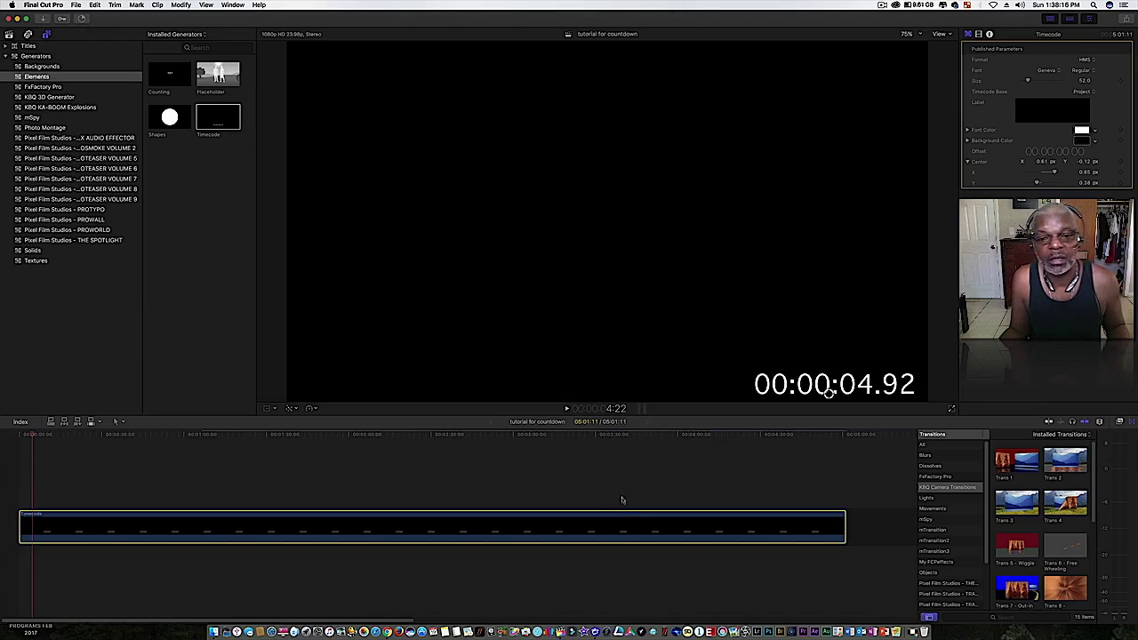
pyautogui.press('Delete')
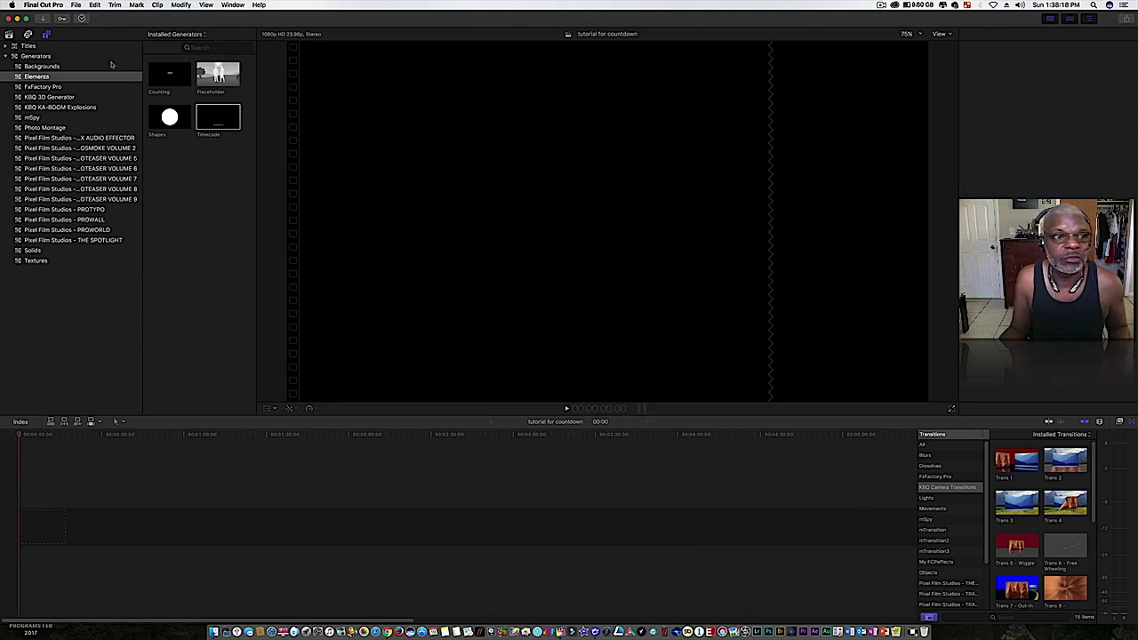
# - Place the COUNTDOWN TEMPLATE clip in the empty timeline and play it to preview
pyautogui.click(9, 34)
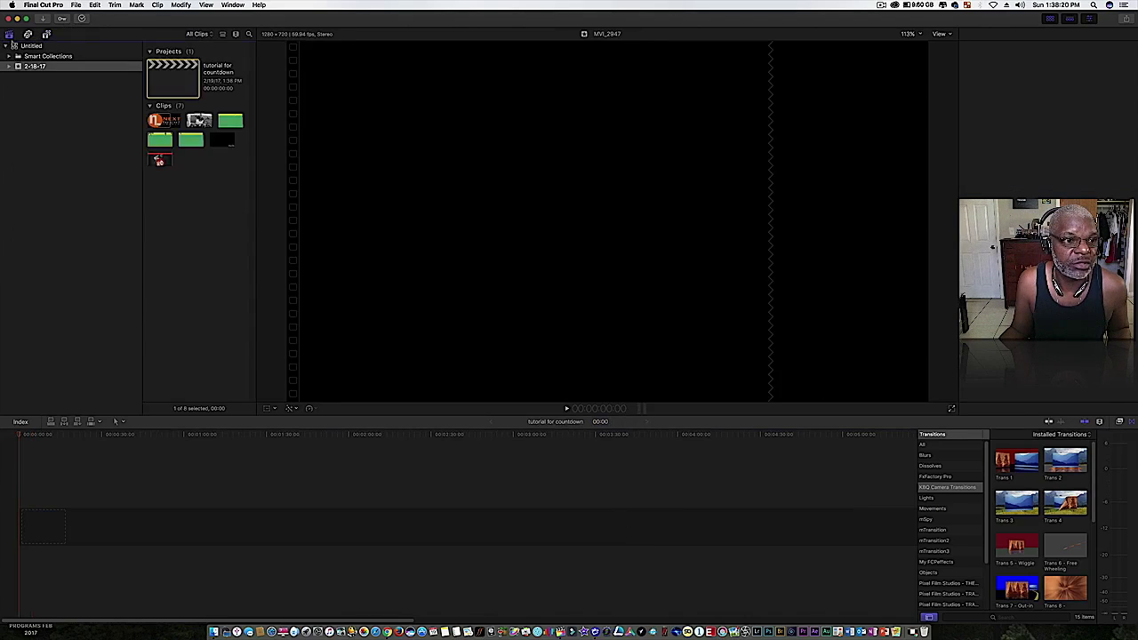
pyautogui.click(223, 140)
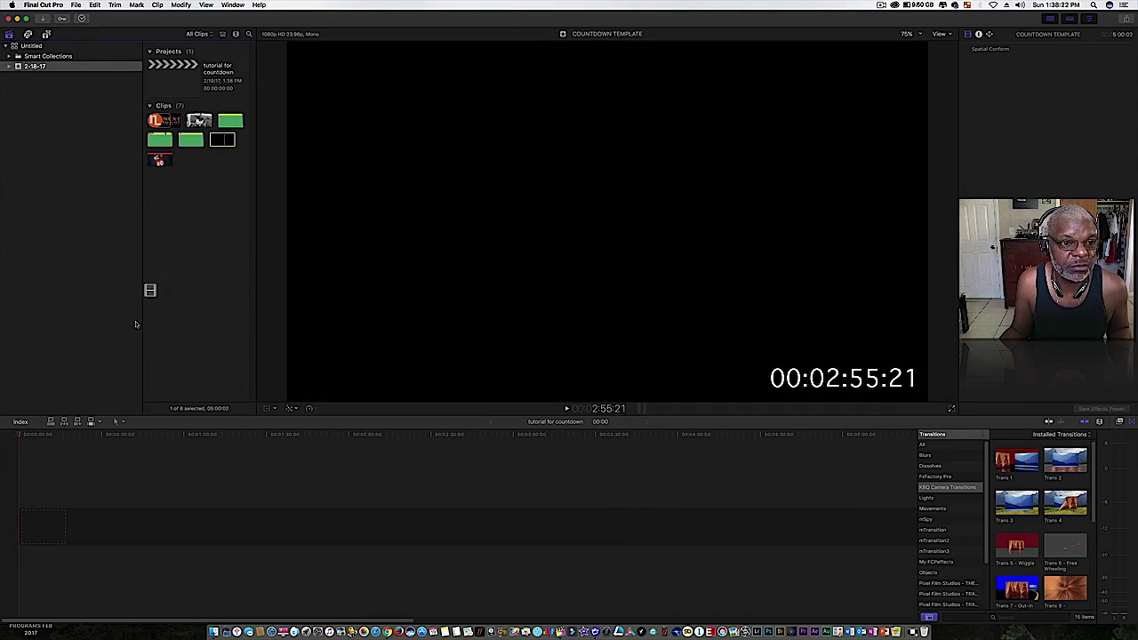
pyautogui.moveTo(135, 323); pyautogui.dragTo(44, 538)
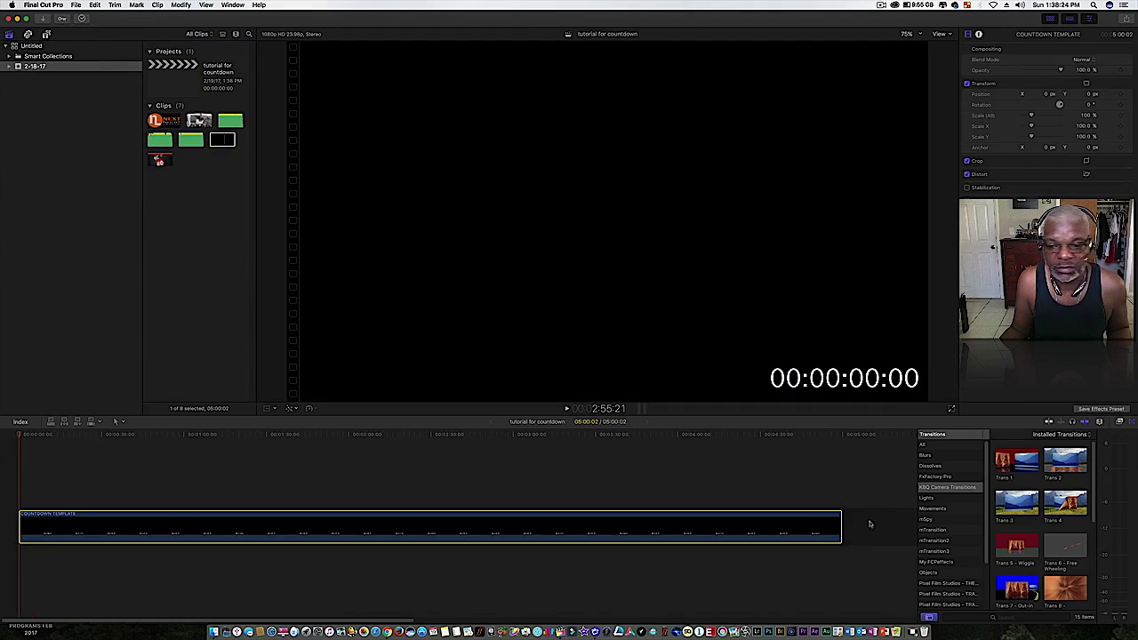
pyautogui.moveTo(840, 528)
pyautogui.mouseDown()
pyautogui.moveTo(867, 526)
pyautogui.moveTo(854, 529)
pyautogui.mouseUp()
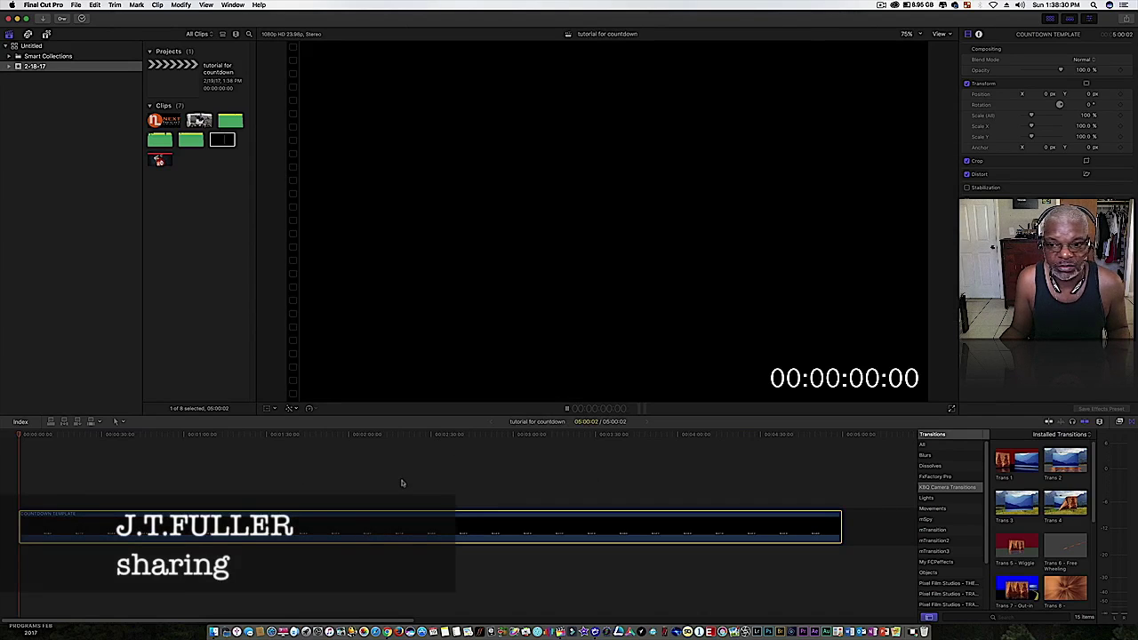
pyautogui.press('space')
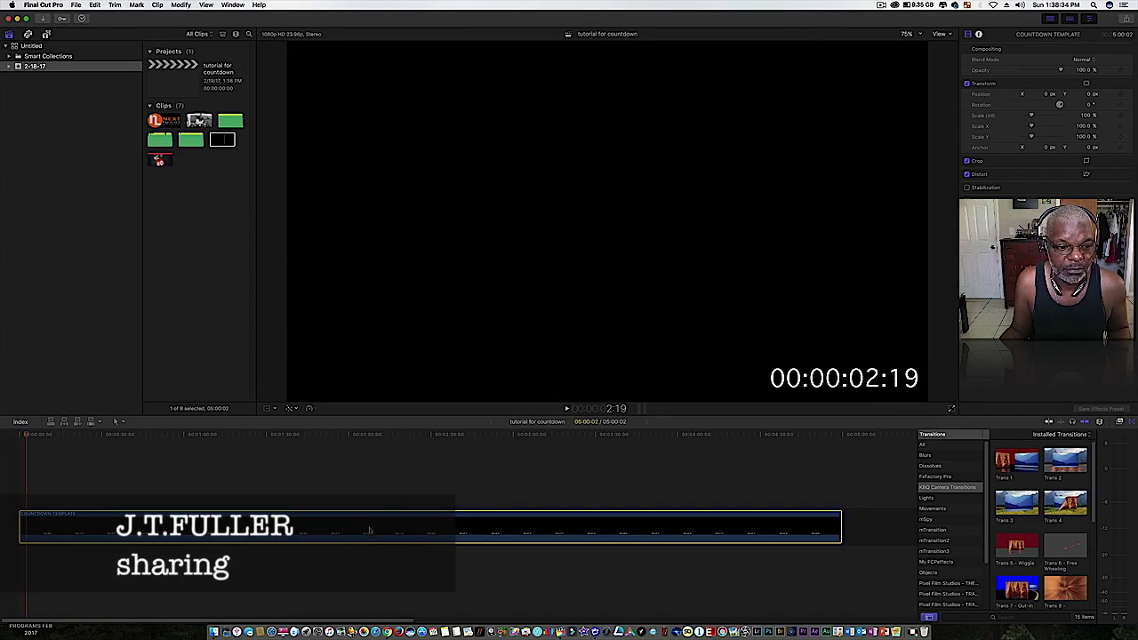
pyautogui.press('Home')
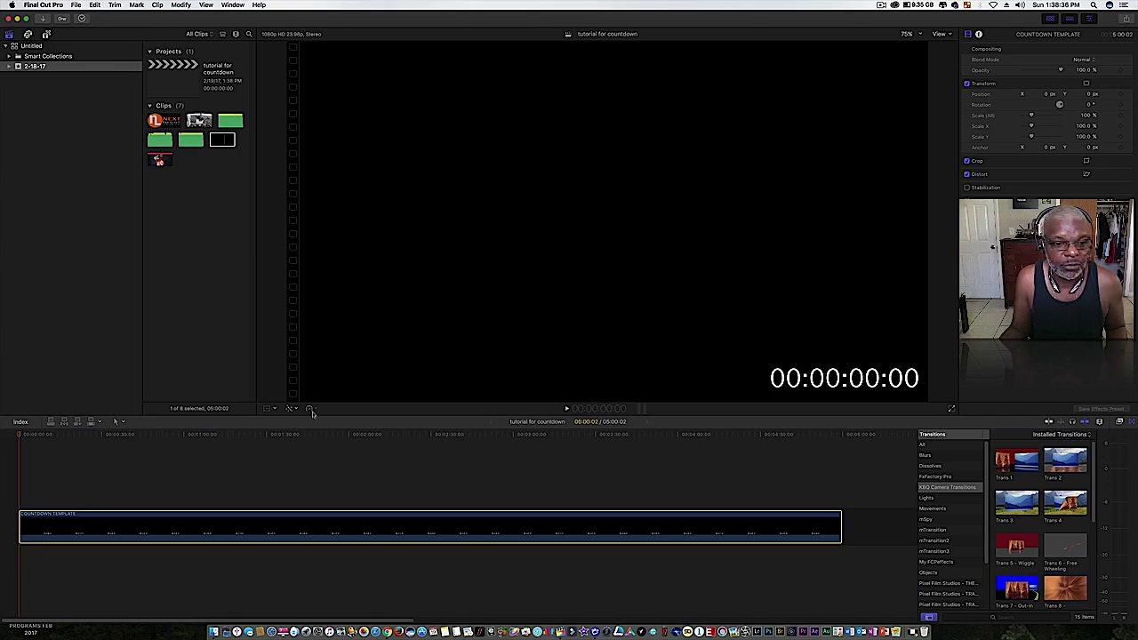
# - Reverse the countdown clip with Retime > Reverse Clip and play it to confirm it counts down
pyautogui.press('super+a')
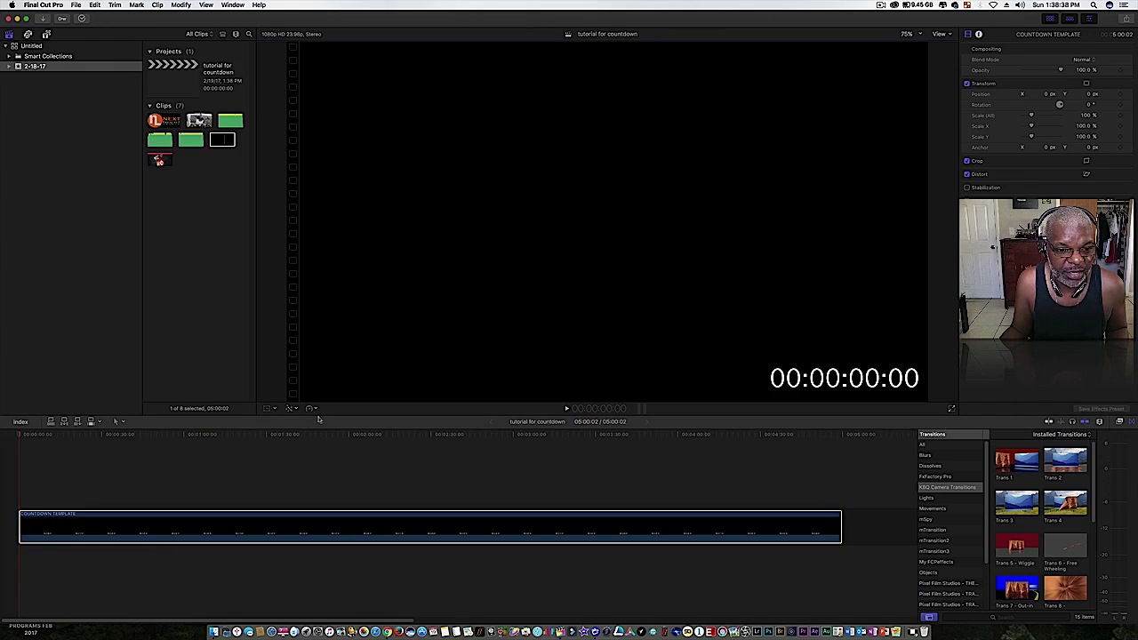
pyautogui.click(314, 519)
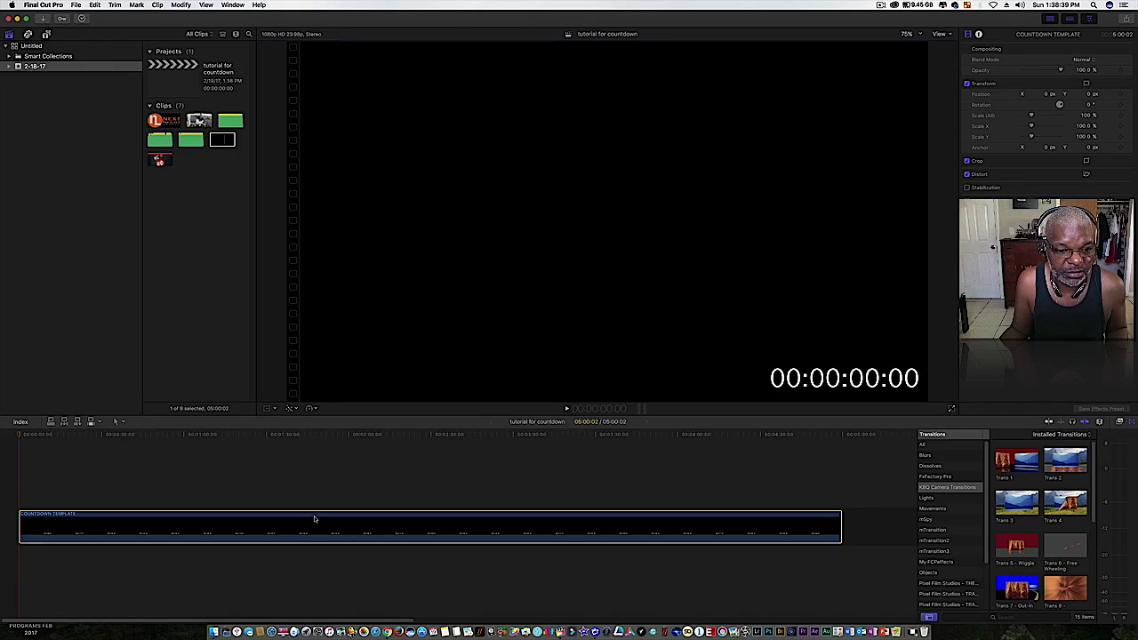
pyautogui.click(314, 410)
pyautogui.click(318, 472)
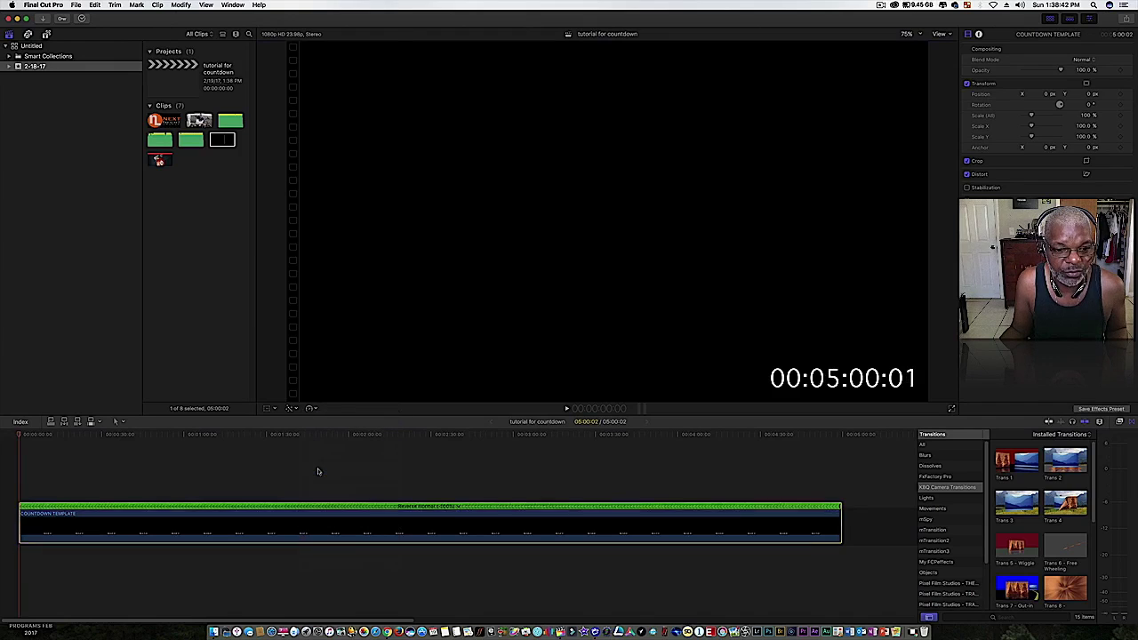
pyautogui.press('space')
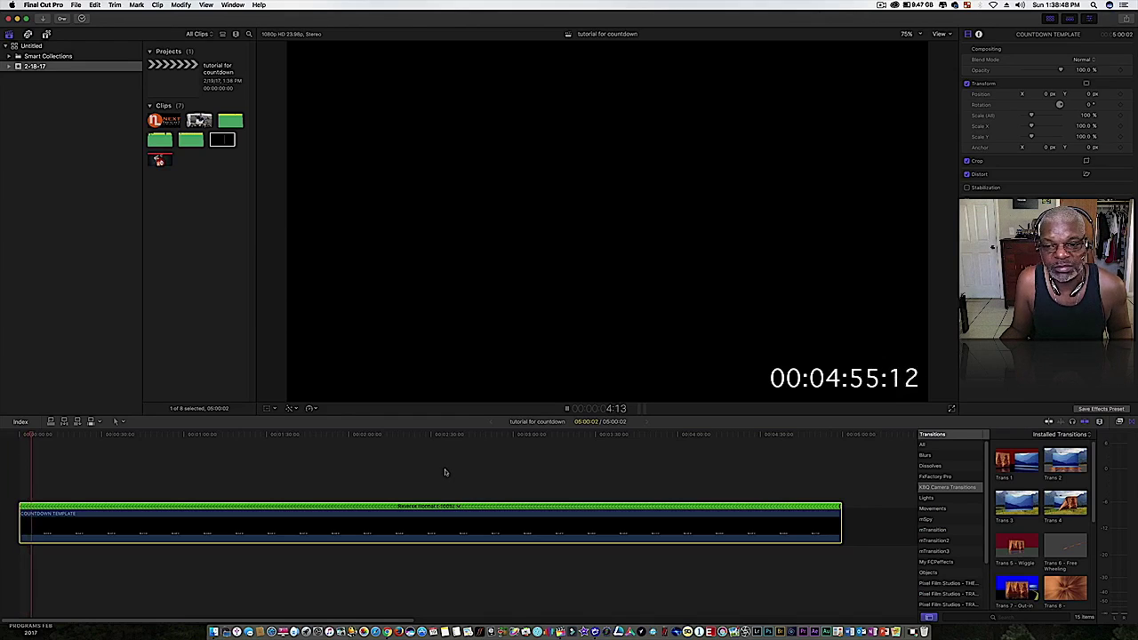
pyautogui.press('space')
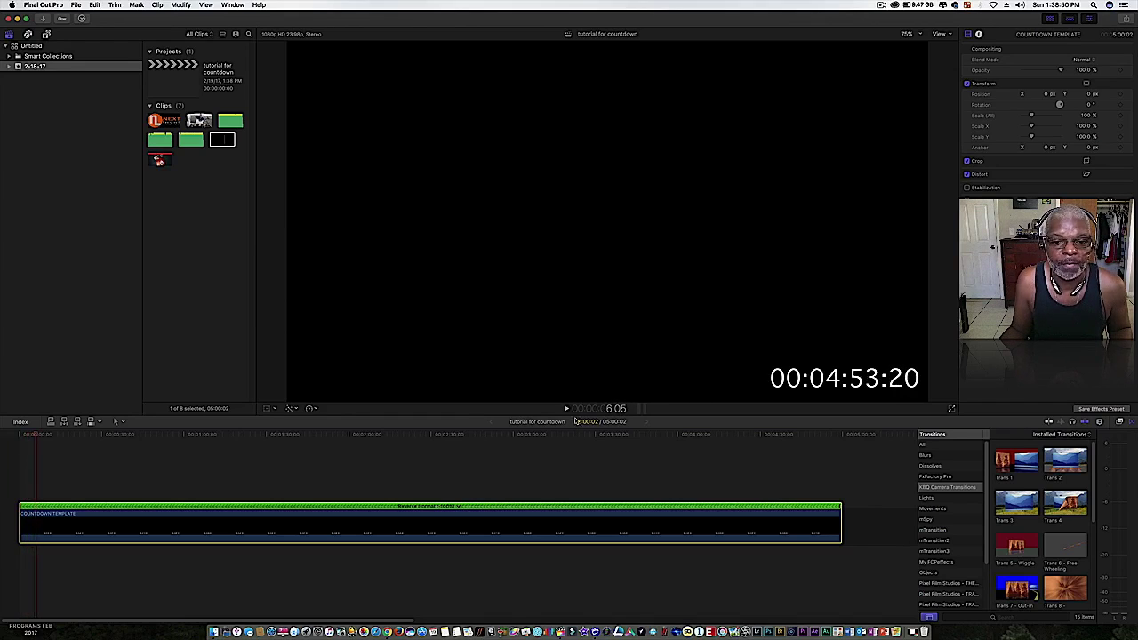
pyautogui.press('Home')
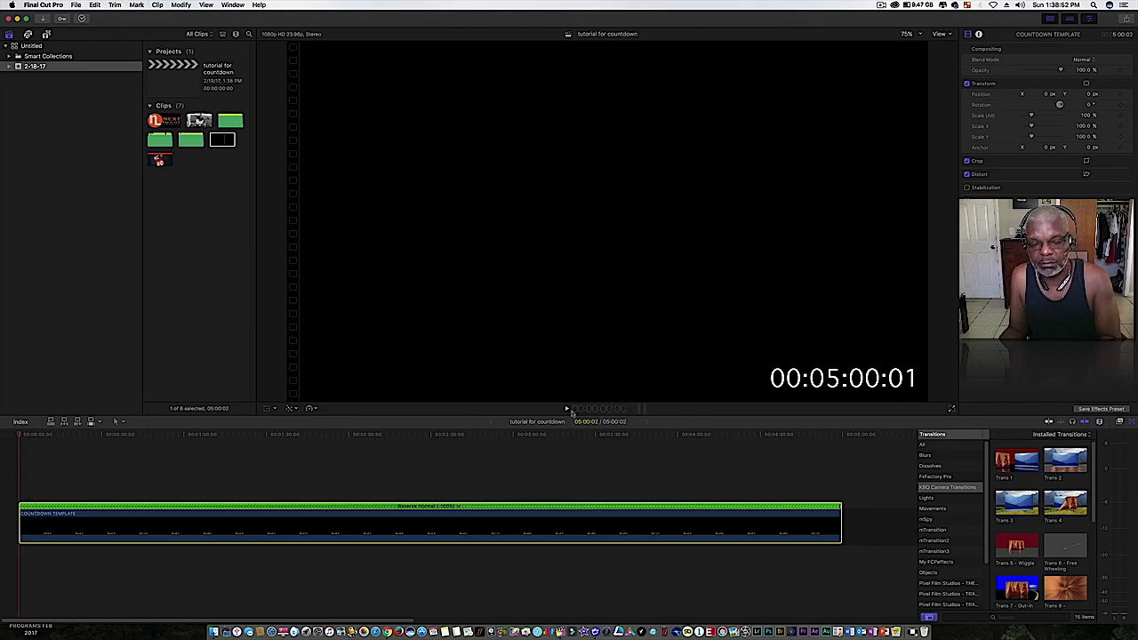
# - Connect the NEWNLCLOGO church logo above the countdown's start and trim it to a few seconds
pyautogui.click(160, 120)
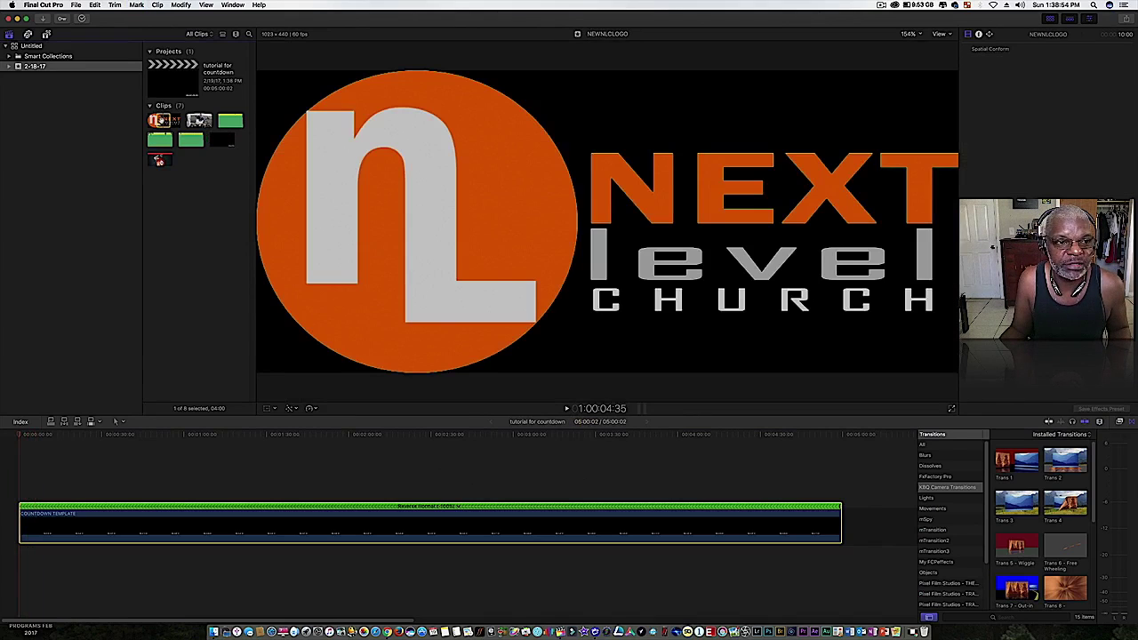
pyautogui.moveTo(125, 237); pyautogui.dragTo(840, 472)
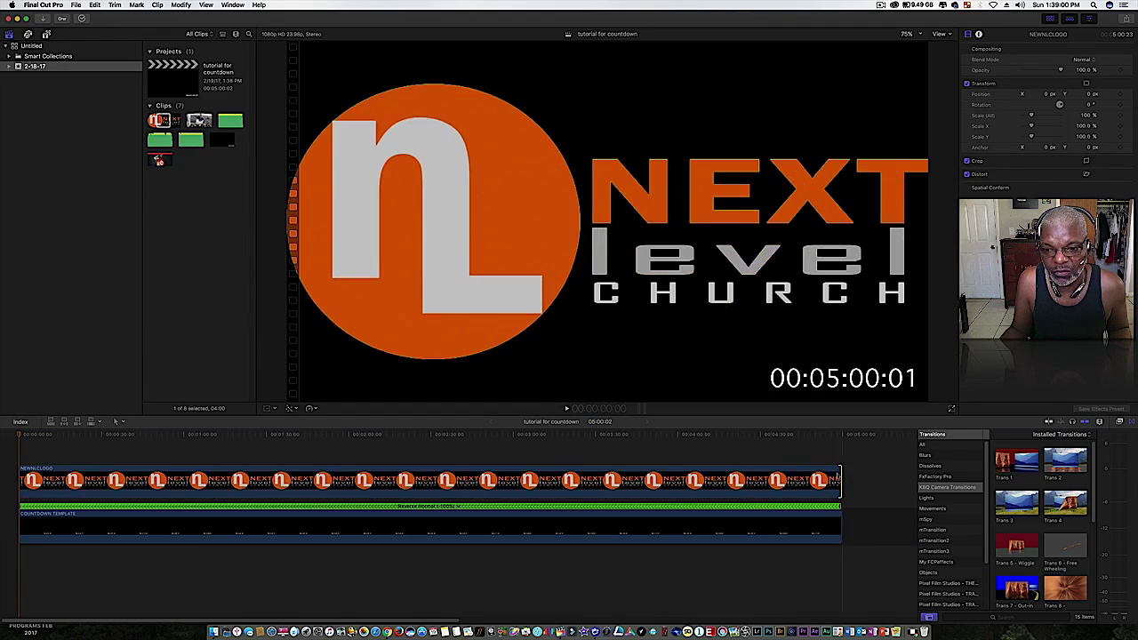
pyautogui.press('space')
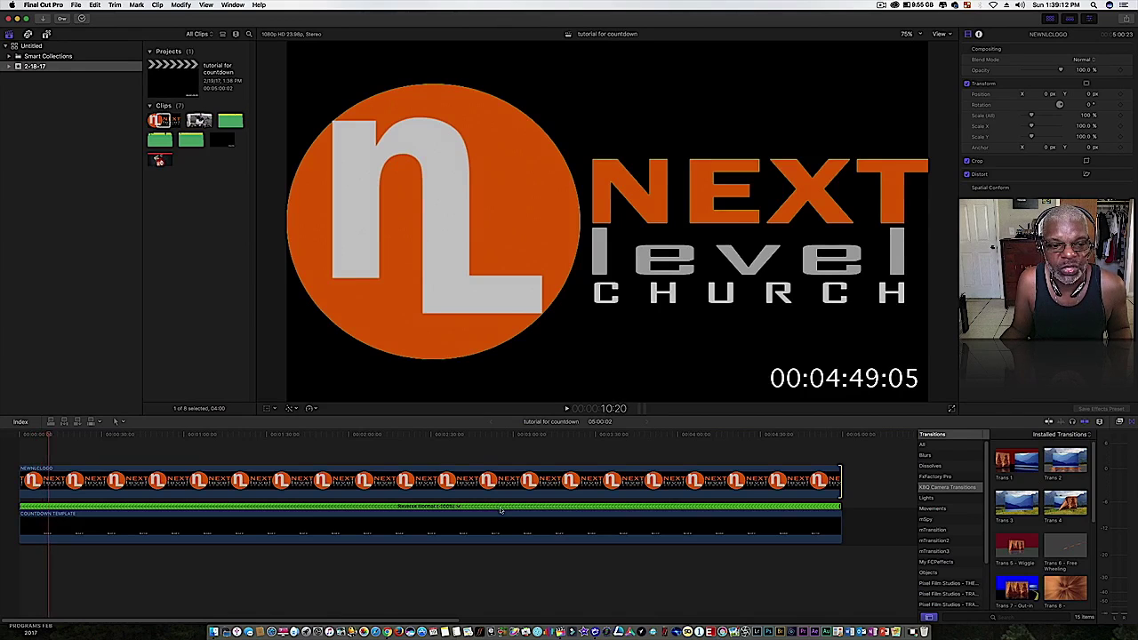
pyautogui.click(790, 479)
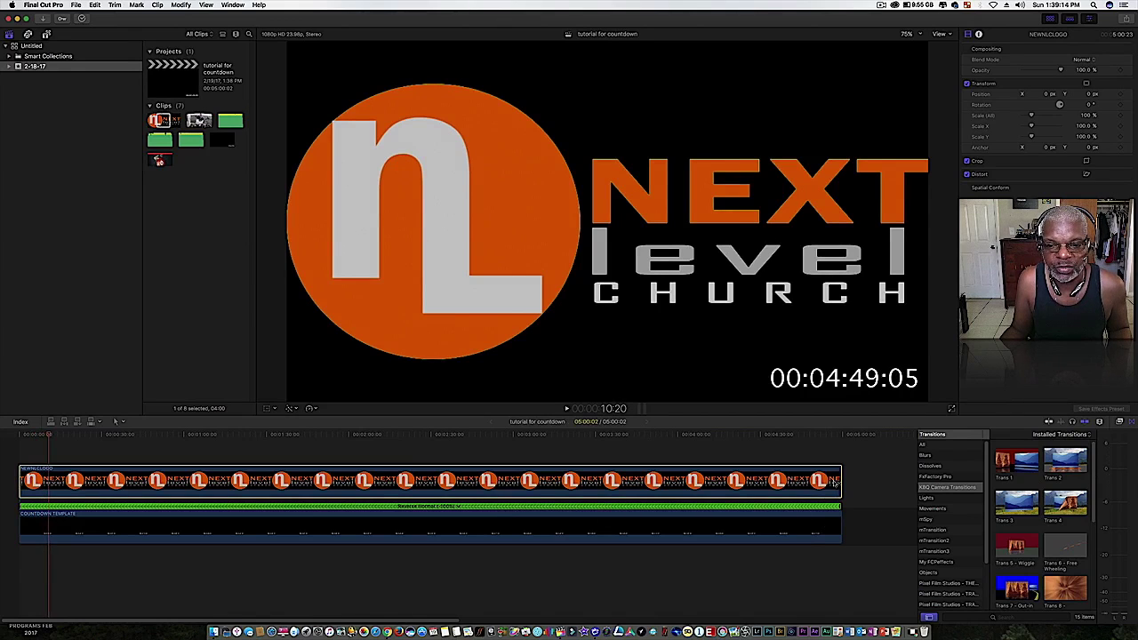
pyautogui.moveTo(838, 481); pyautogui.dragTo(47, 481)
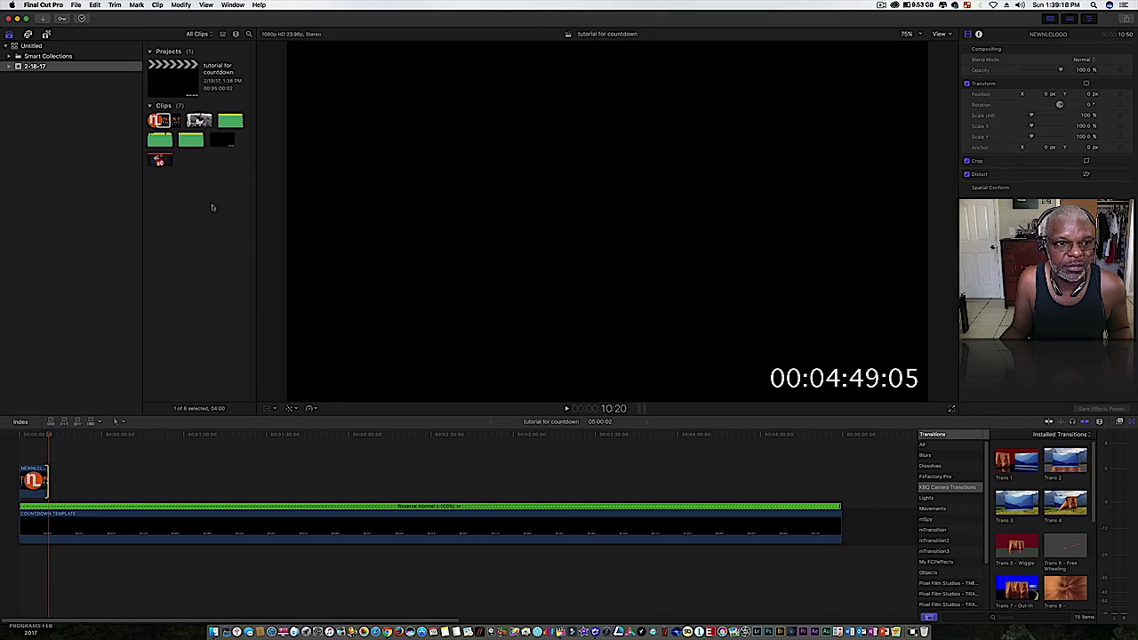
# - Add 'If We're Honest' and 'Keeping Score' under the countdown, trimming Keeping Score to end with it
pyautogui.click(150, 136)
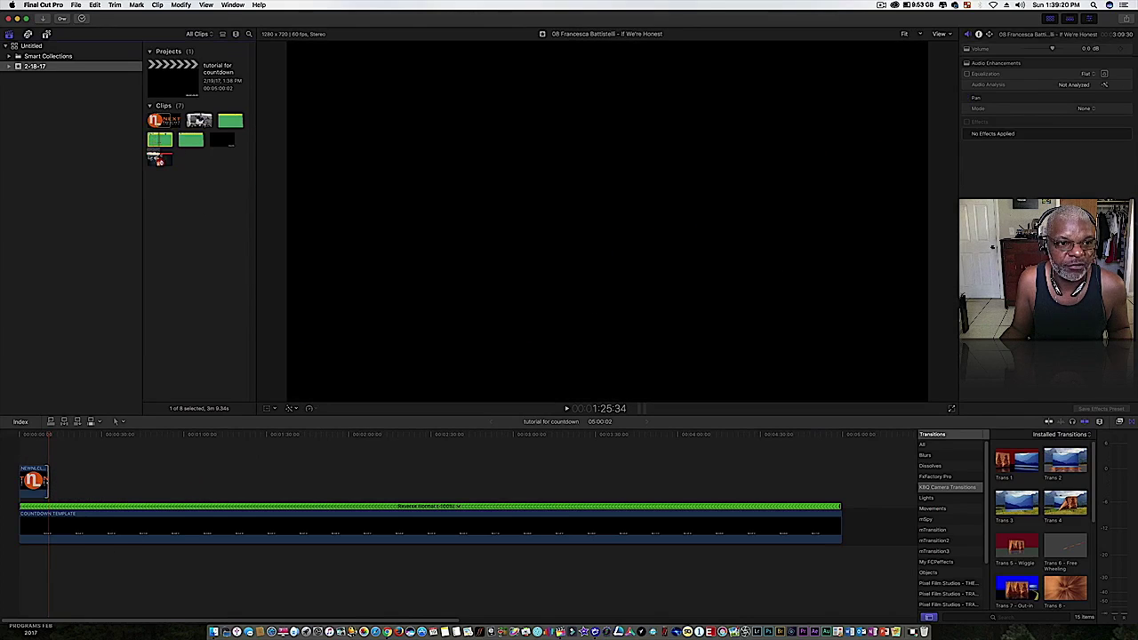
pyautogui.moveTo(152, 156); pyautogui.dragTo(25, 560)
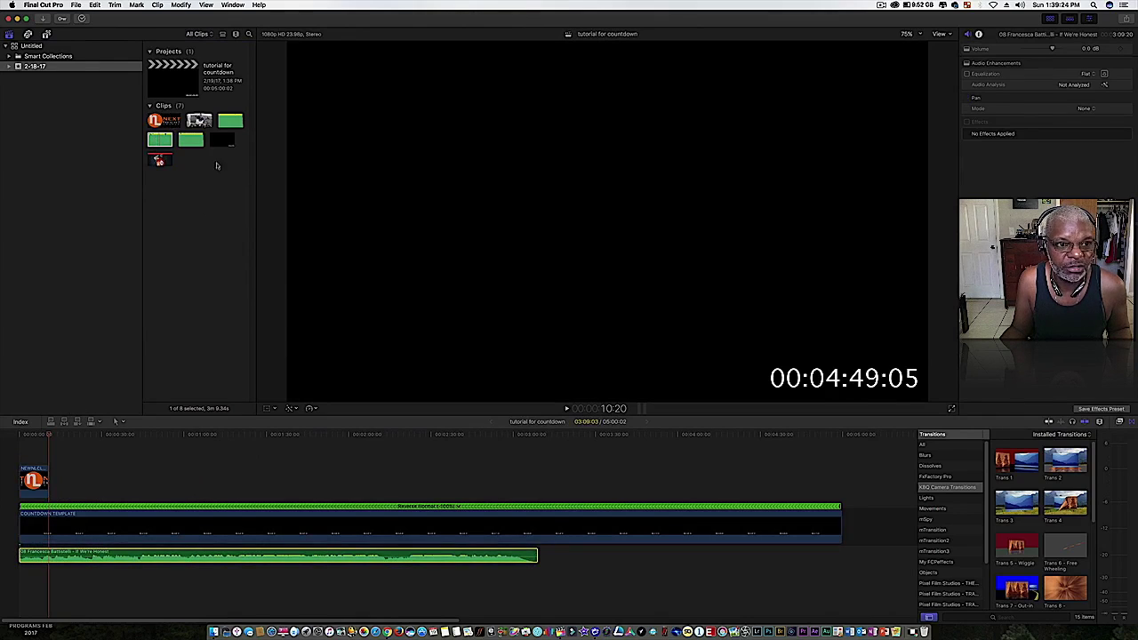
pyautogui.click(192, 140)
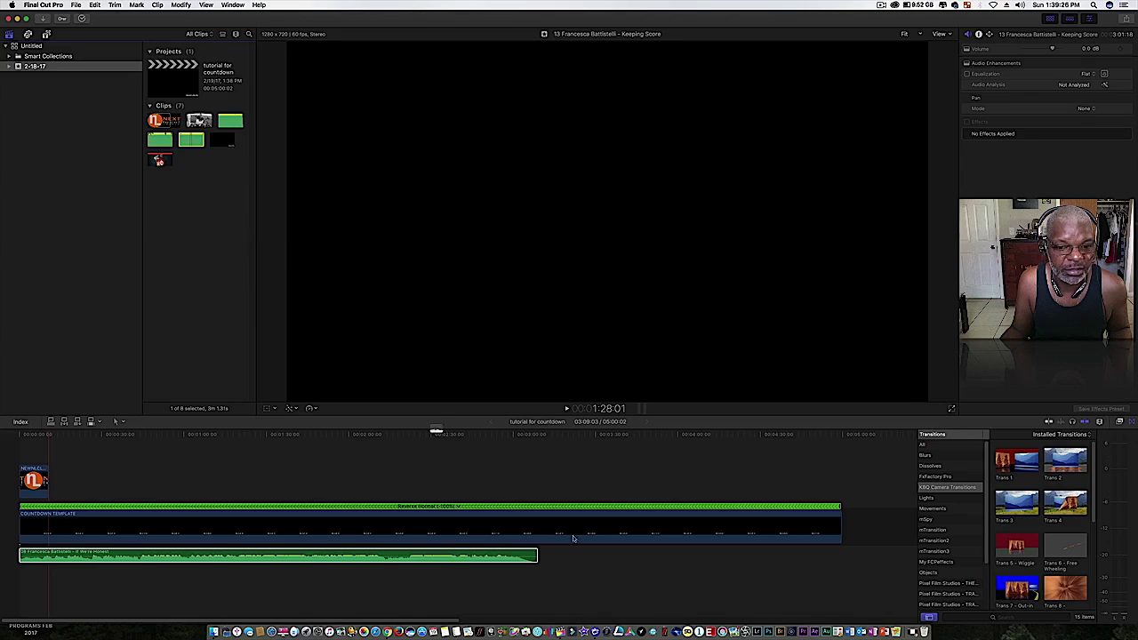
pyautogui.moveTo(574, 538); pyautogui.dragTo(539, 558)
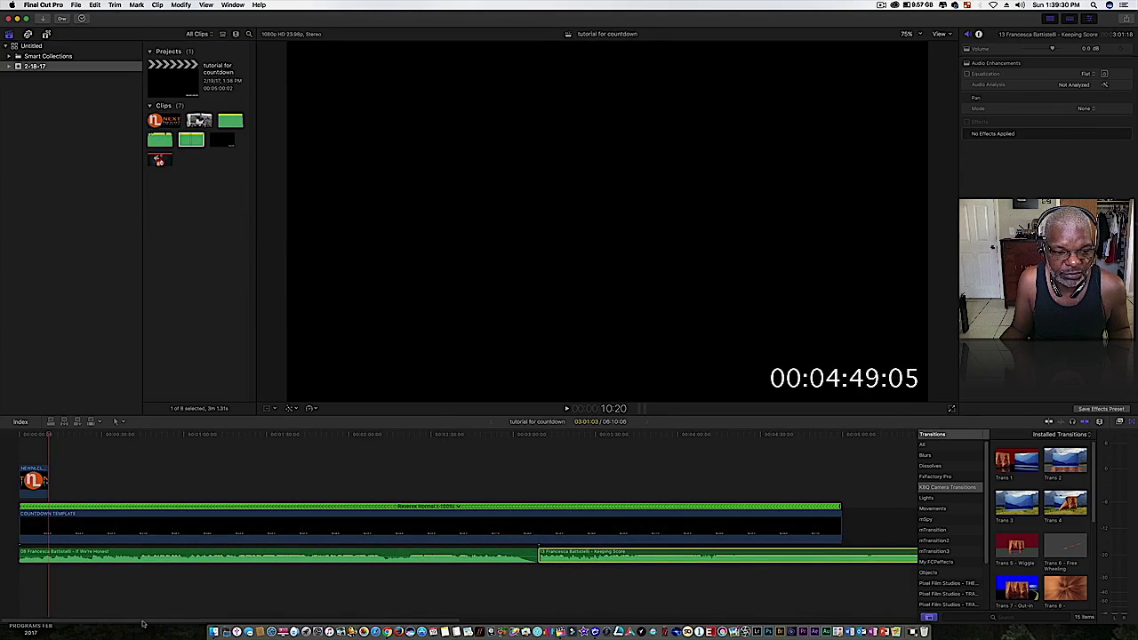
pyautogui.moveTo(142, 623); pyautogui.dragTo(285, 622)
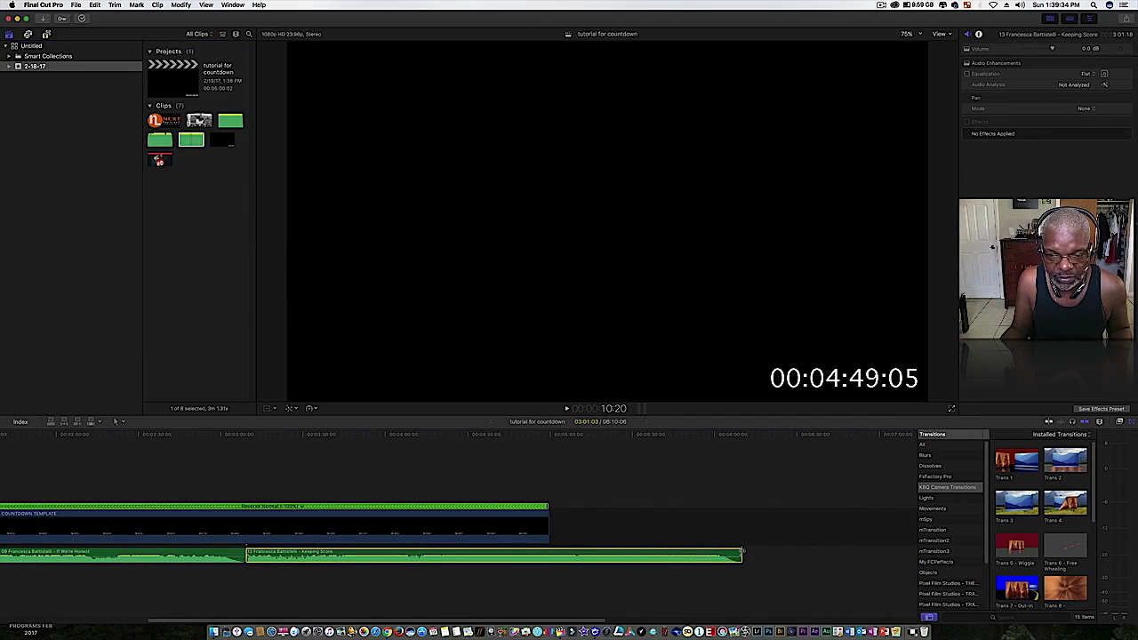
pyautogui.moveTo(743, 553); pyautogui.dragTo(549, 555)
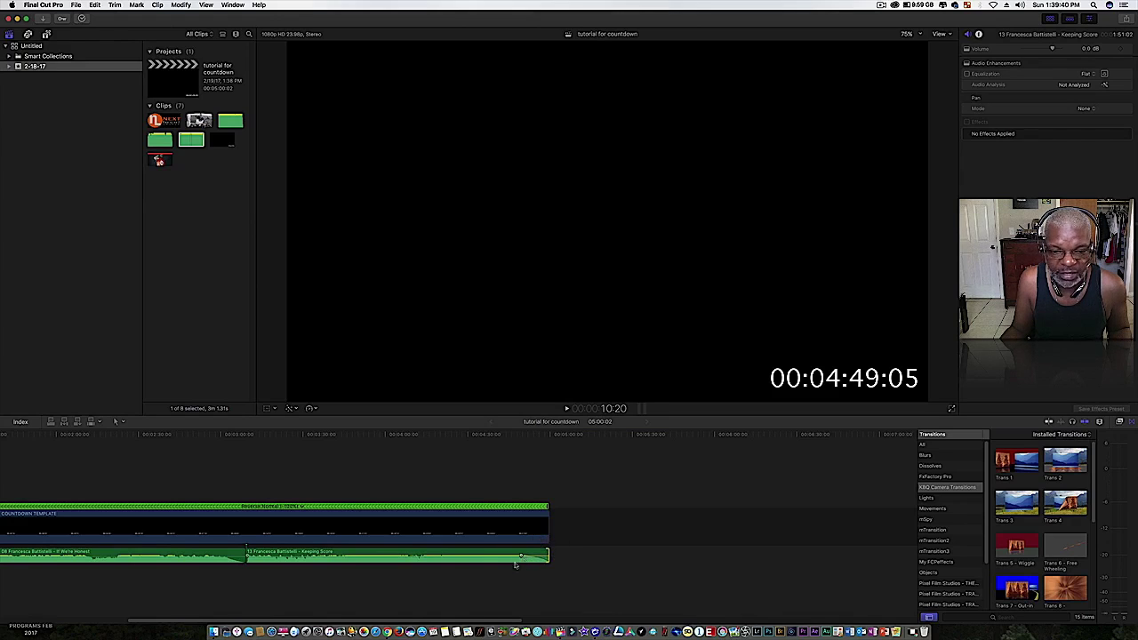
# - Play the countdown's final seconds to confirm it reaches 00:00:00:00
pyautogui.click(533, 435)
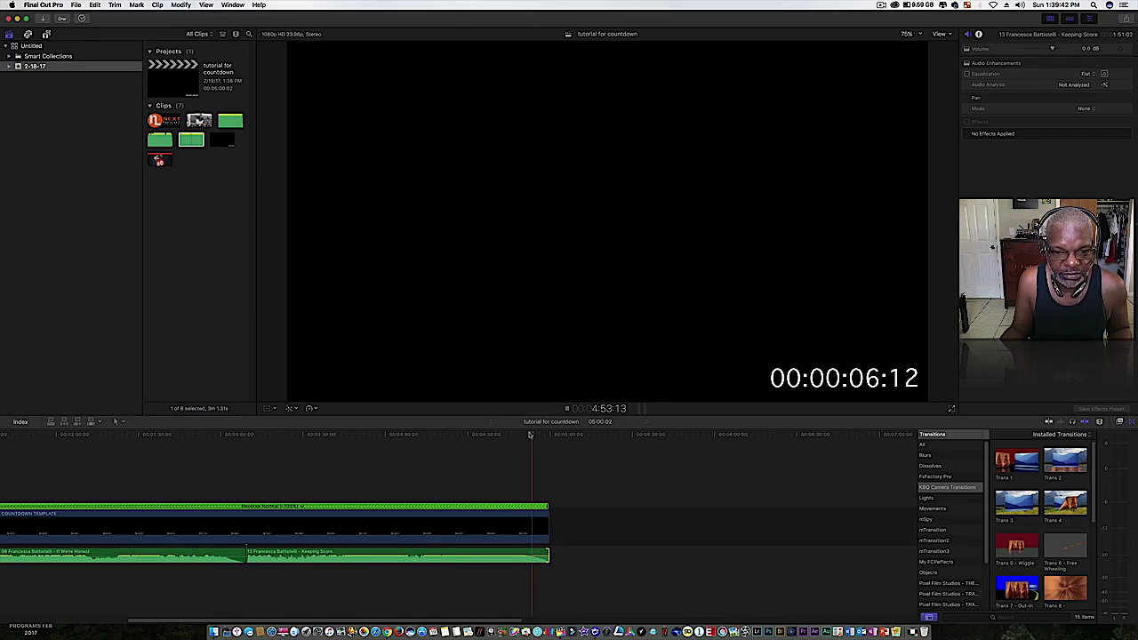
pyautogui.press('space')
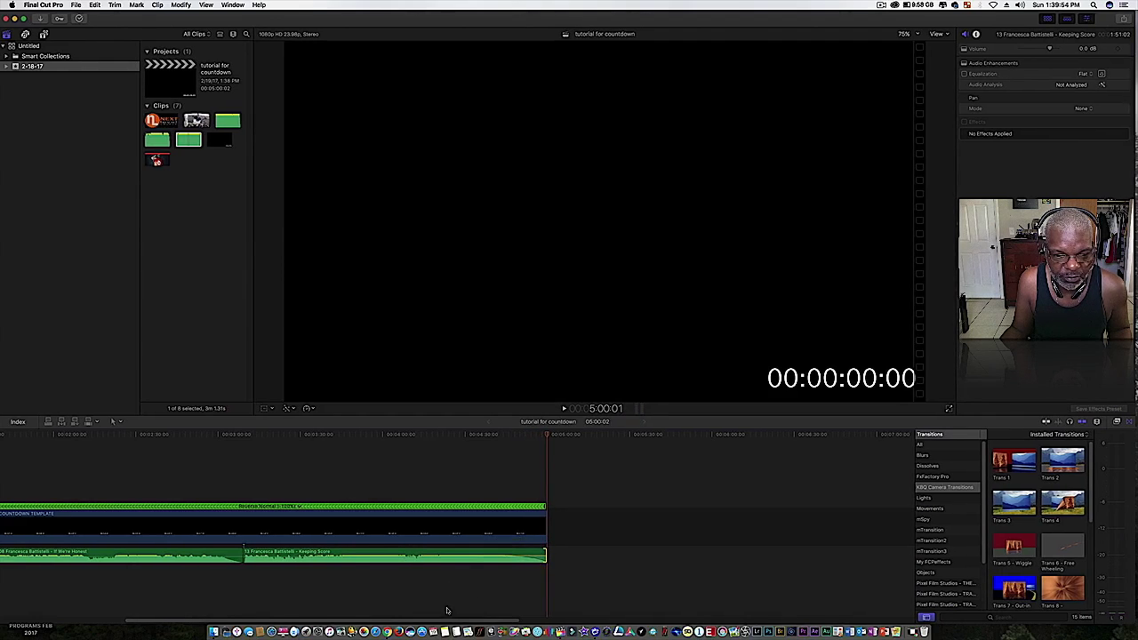
pyautogui.hscroll(-8, 338, 578)
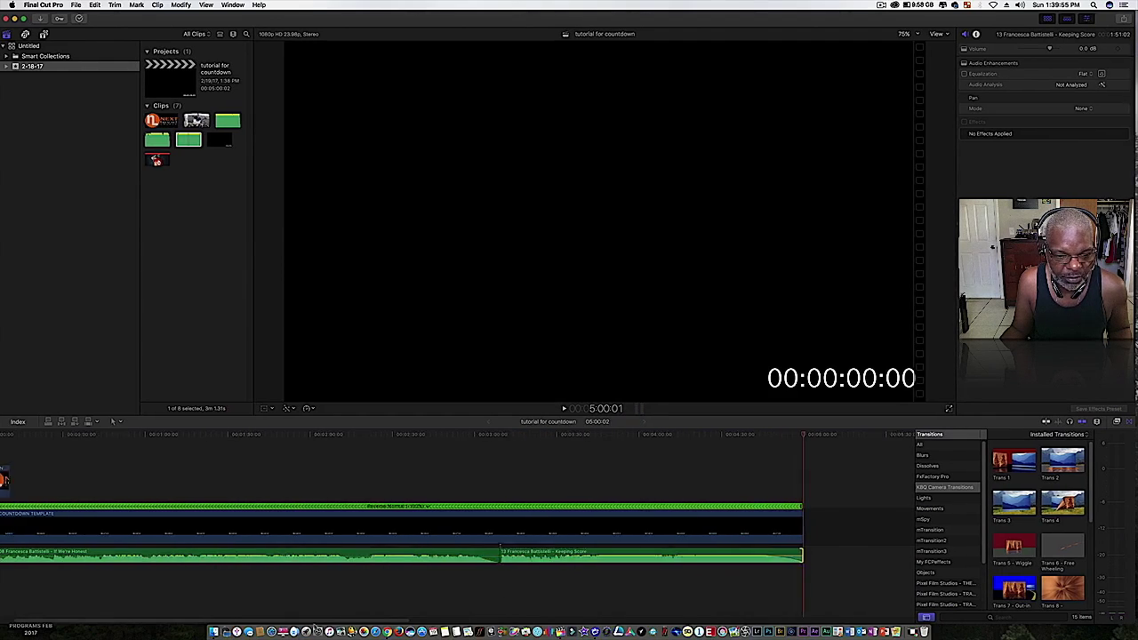
# - Connect a short piece of 'tell it video' above the logo and play the project from the start
pyautogui.click(70, 474)
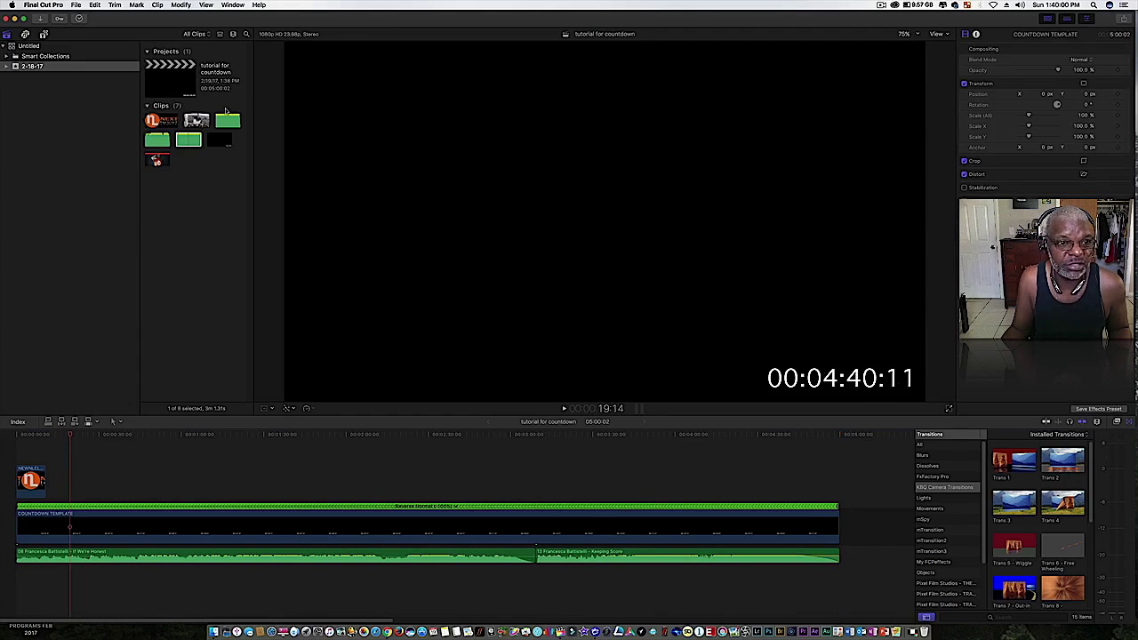
pyautogui.click(196, 120)
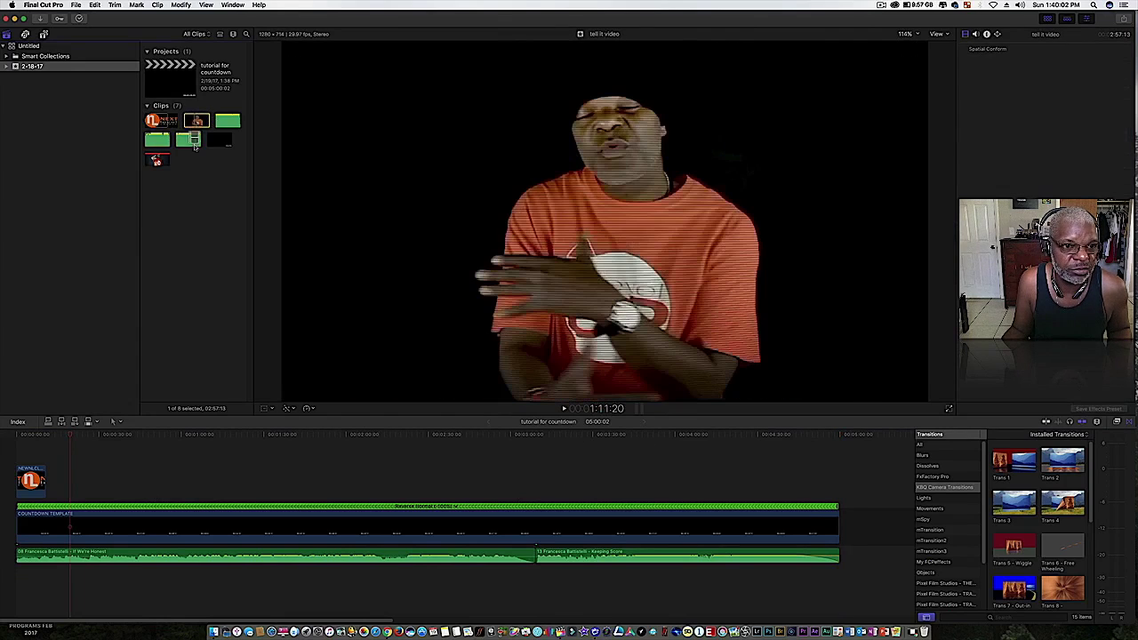
pyautogui.moveTo(90, 436); pyautogui.dragTo(44, 480)
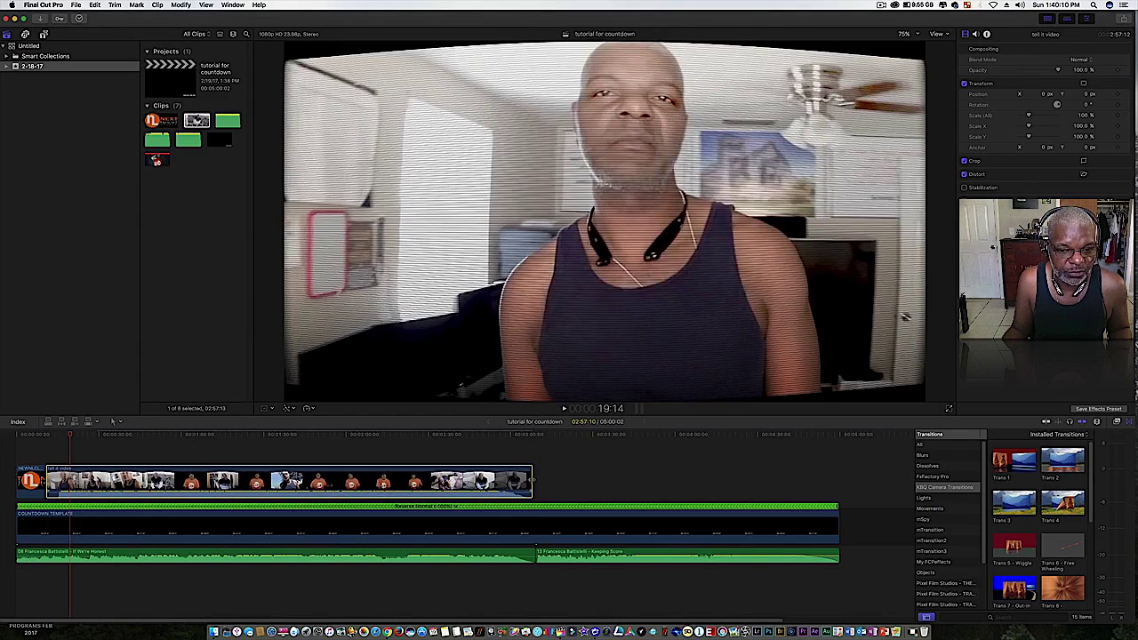
pyautogui.moveTo(532, 481); pyautogui.dragTo(96, 481)
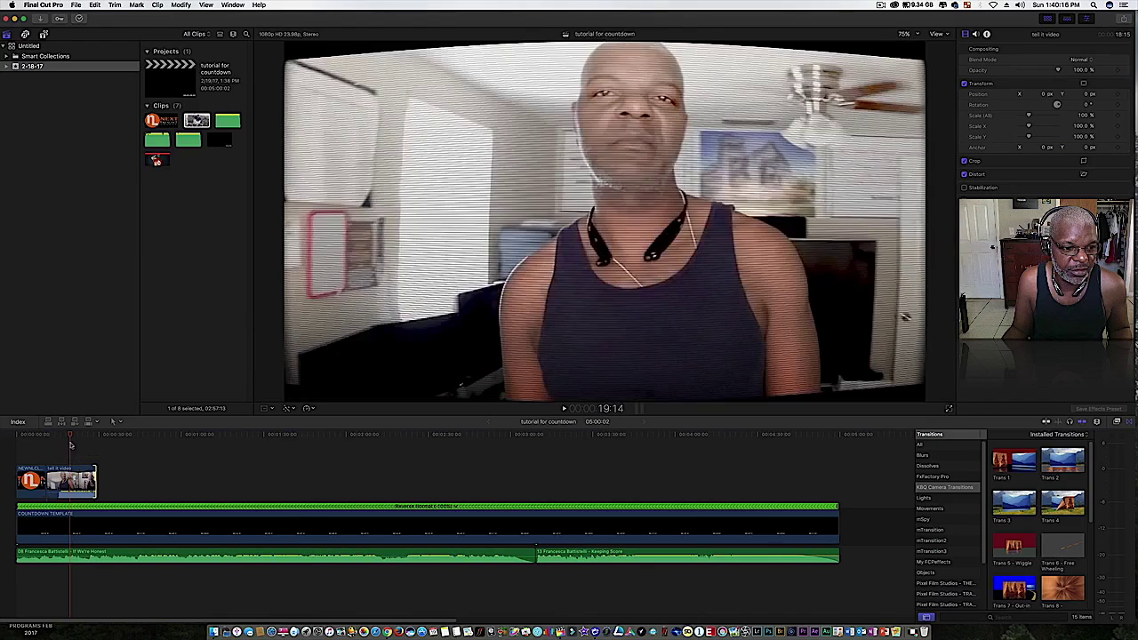
pyautogui.press('Home')
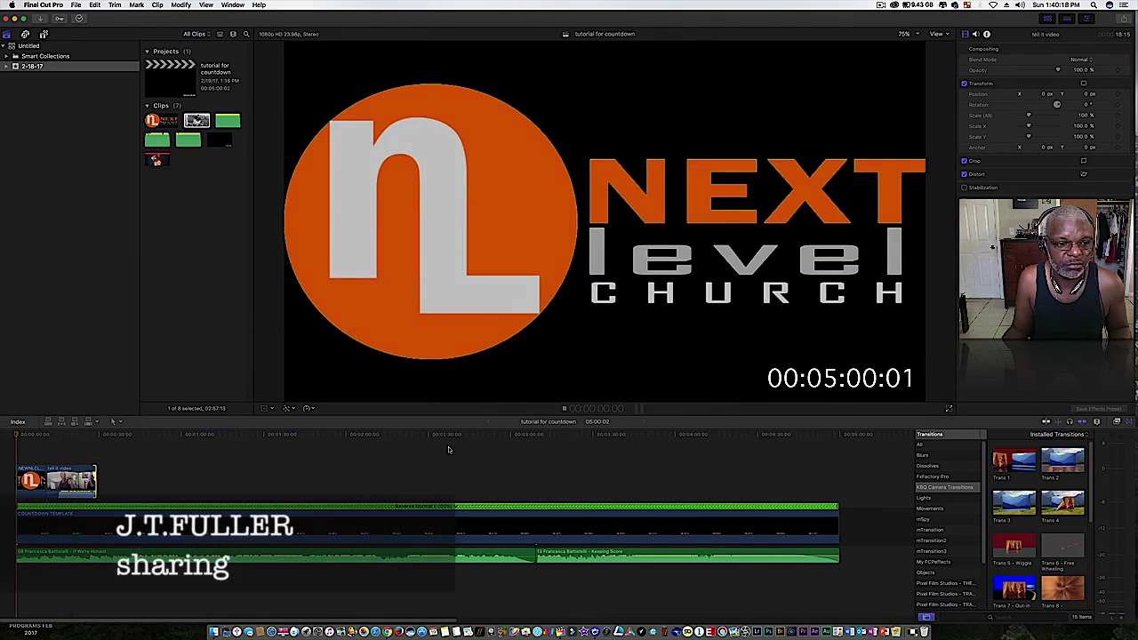
pyautogui.press('space')
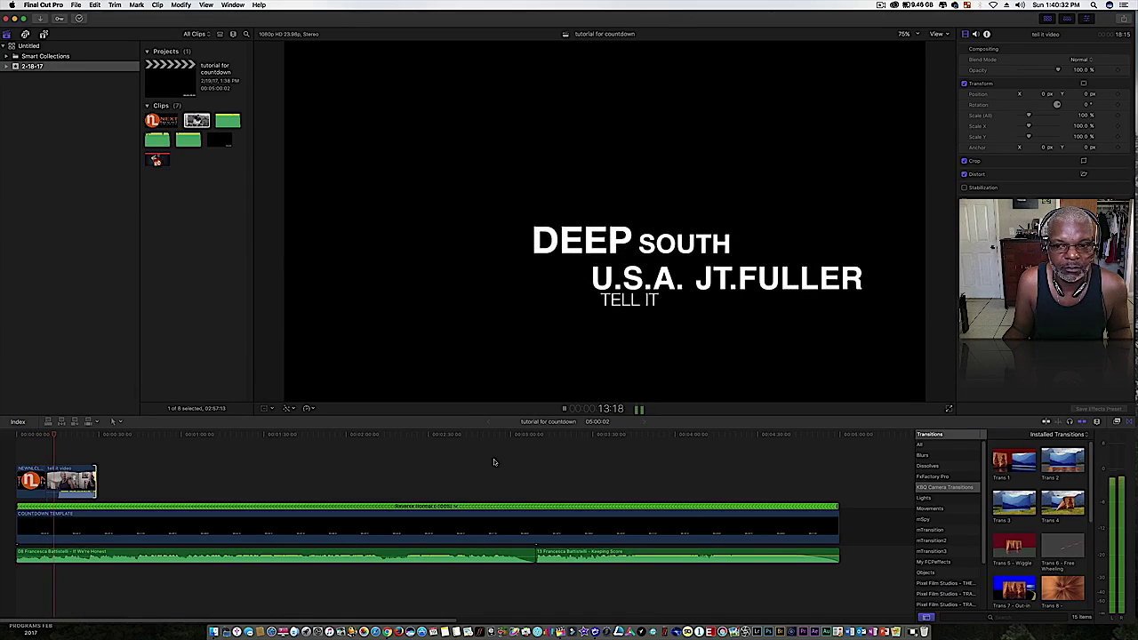
# - Set the tell it video clip's blend mode to Add and preview the countdown showing through
pyautogui.press('space')
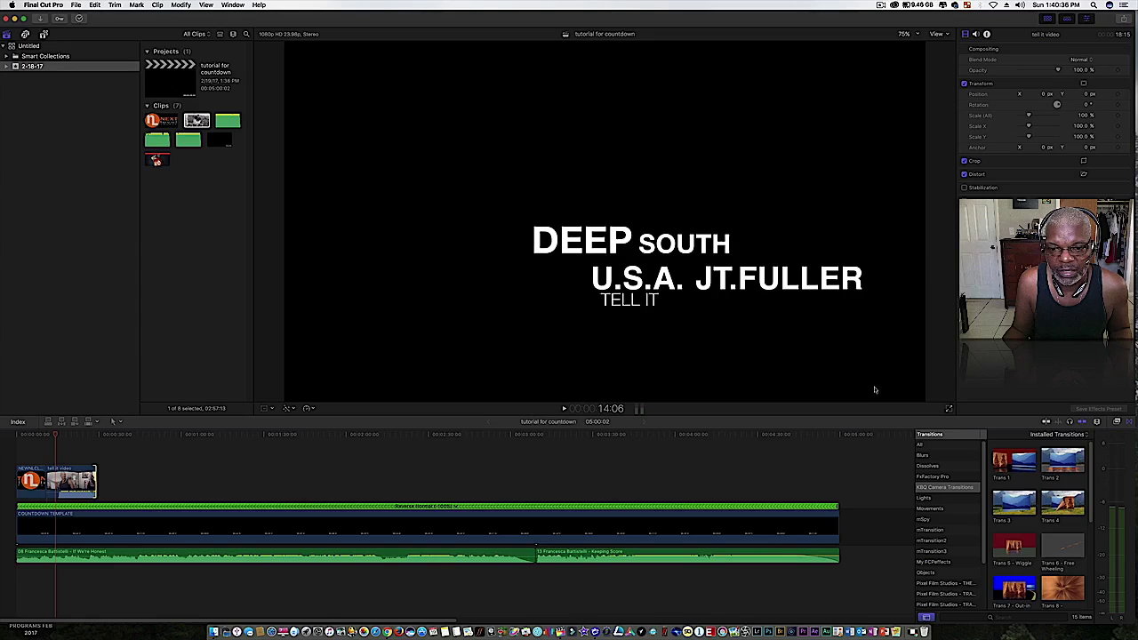
pyautogui.click(71, 482)
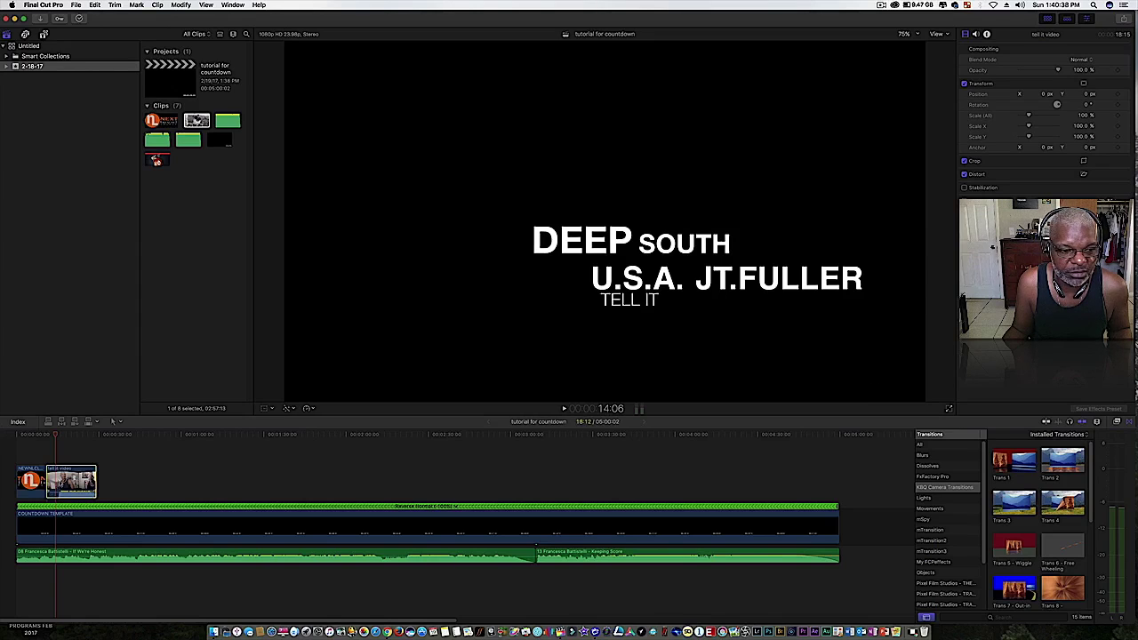
pyautogui.click(1093, 61)
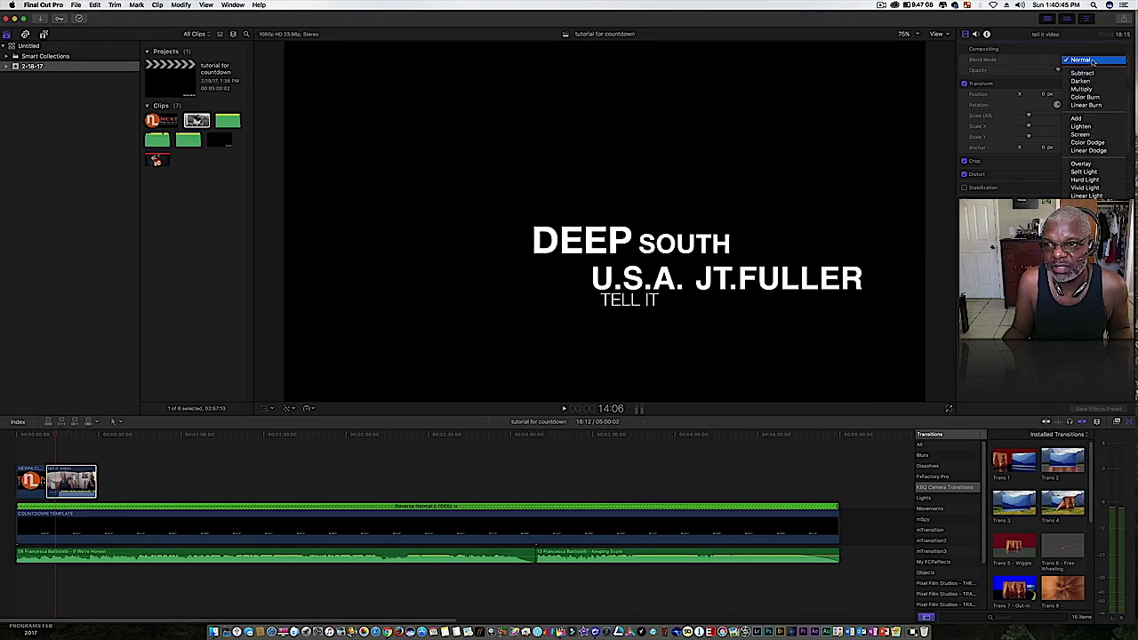
pyautogui.click(1088, 123)
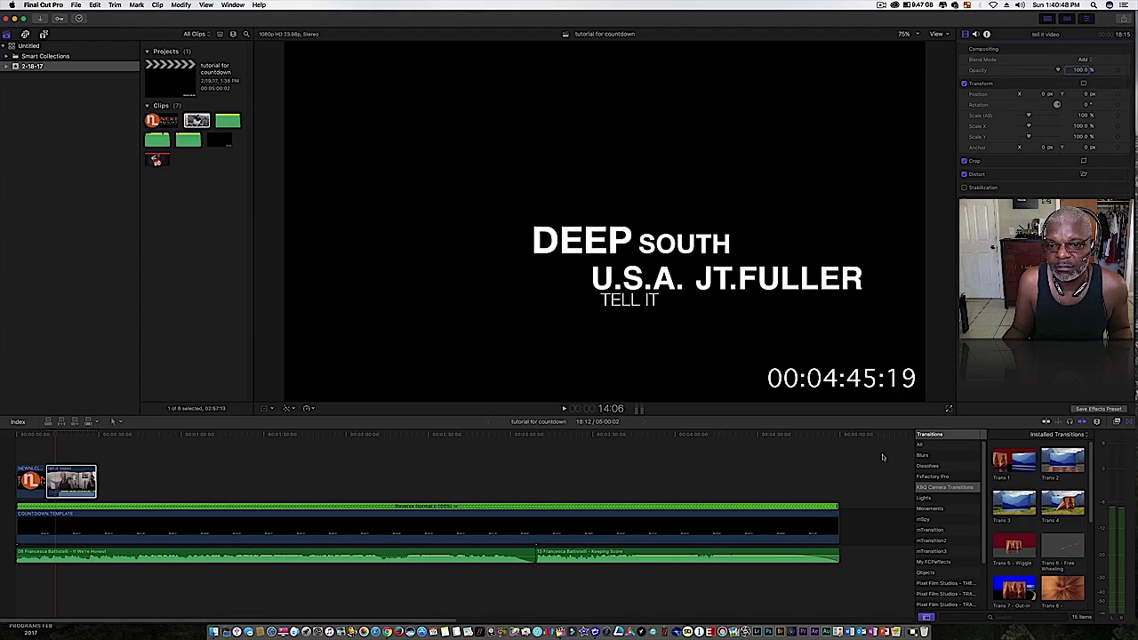
pyautogui.press('space')
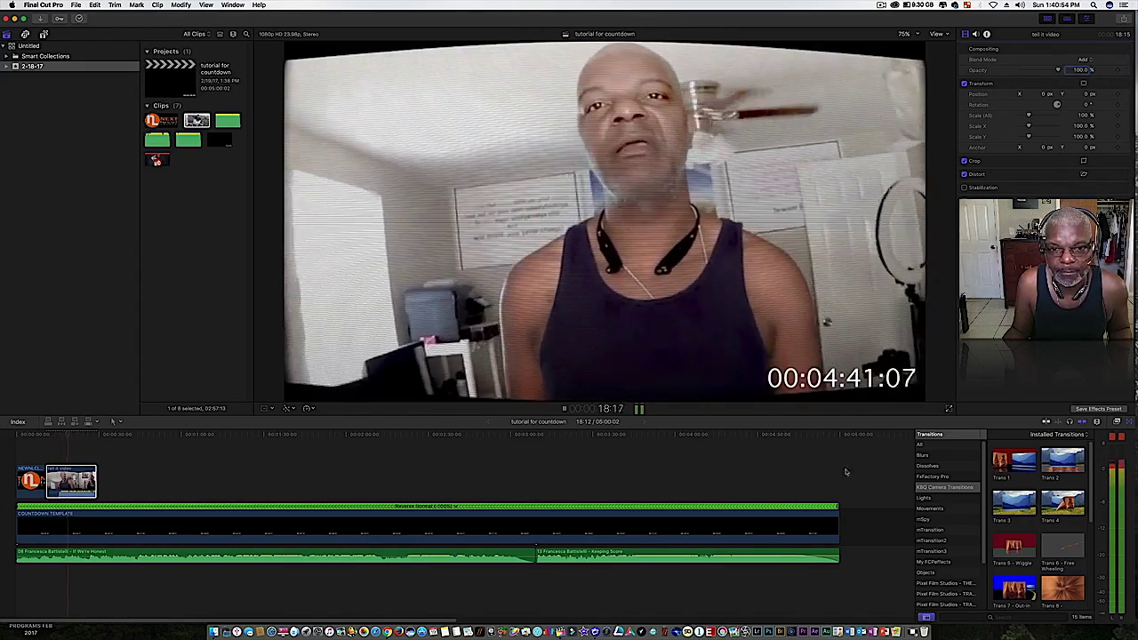
pyautogui.press('space')
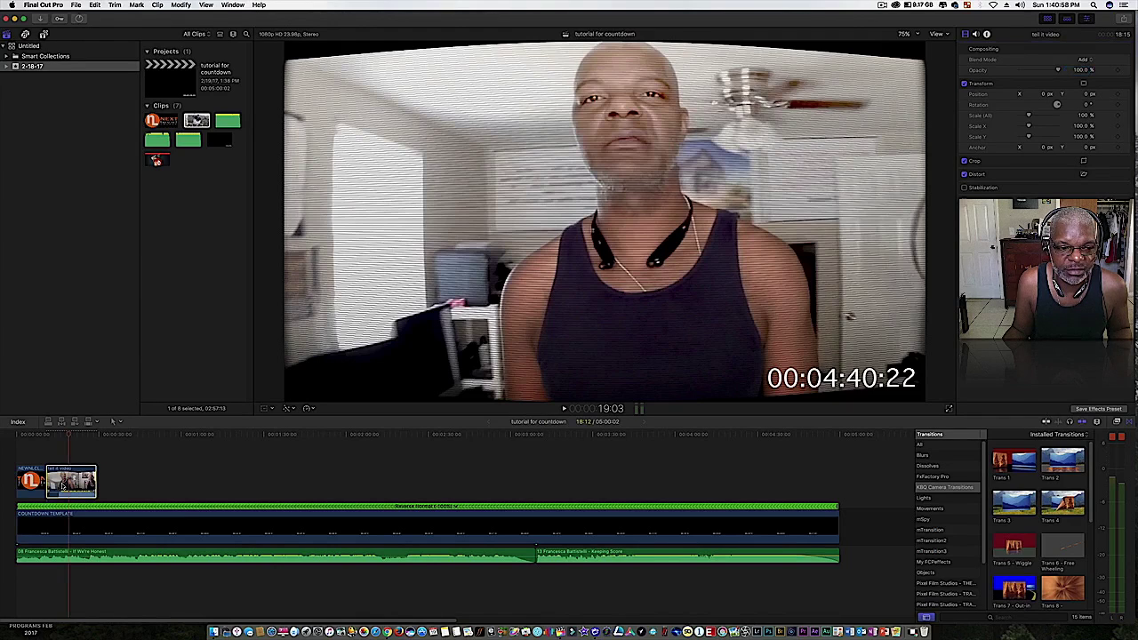
# - Detach the tell it clip's audio, delete it, and play to confirm the video is silent
pyautogui.rightClick(63, 486)
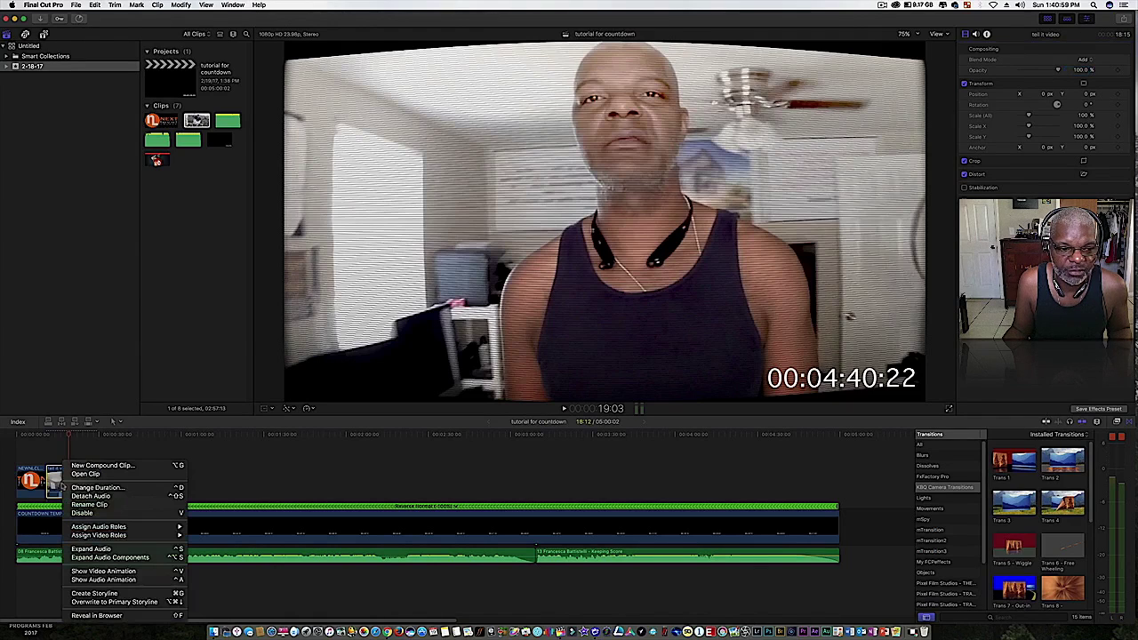
pyautogui.click(78, 496)
pyautogui.click(71, 558)
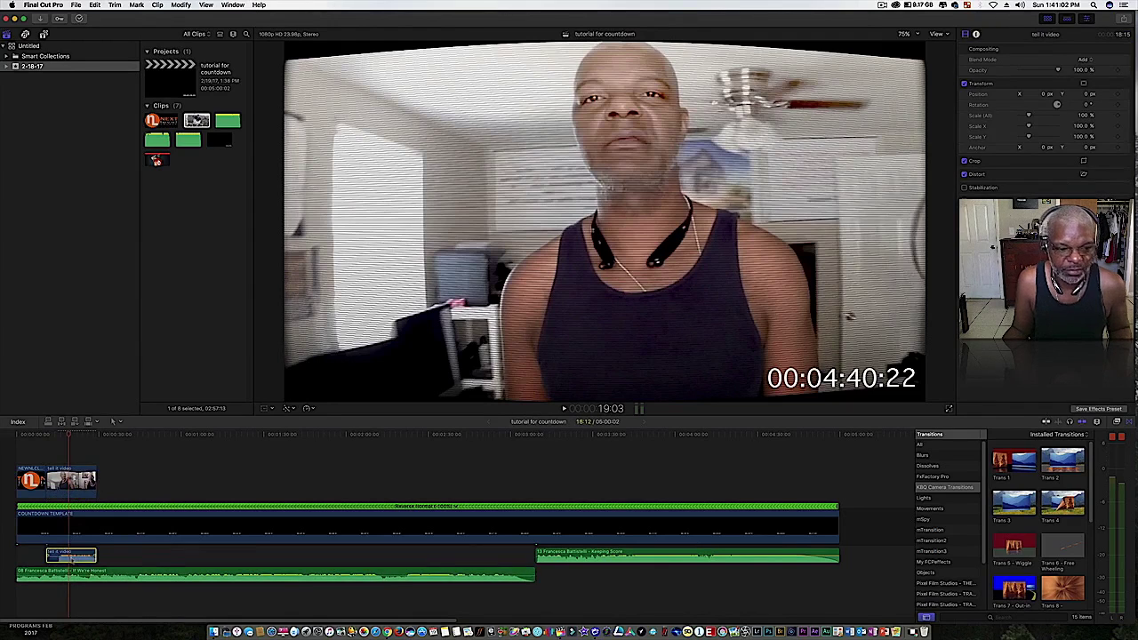
pyautogui.press('Delete')
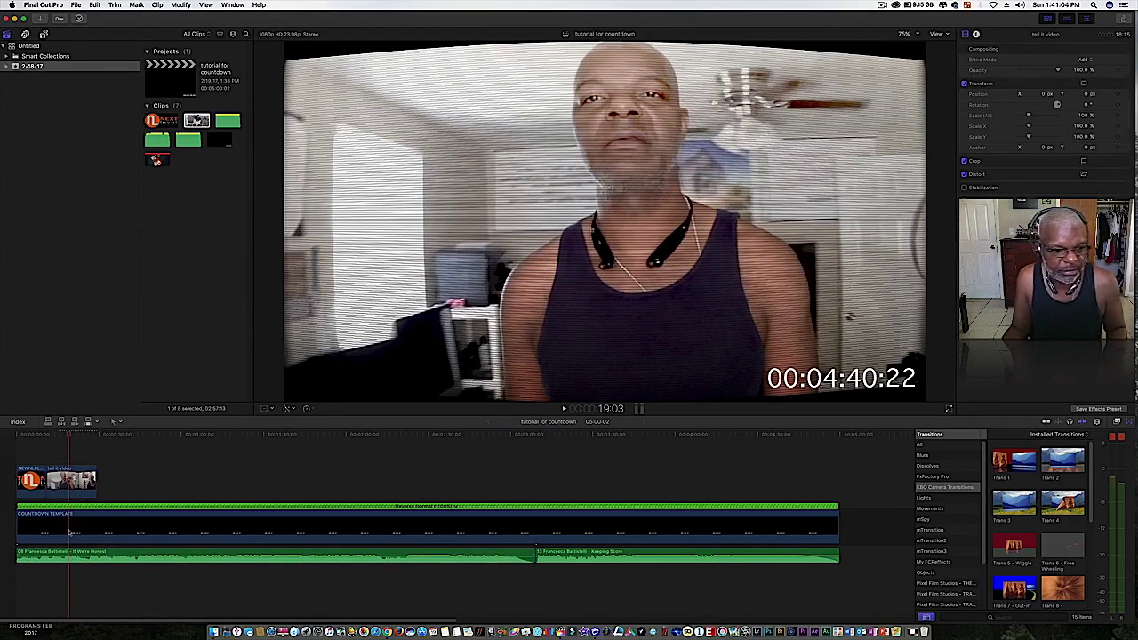
pyautogui.press('space')
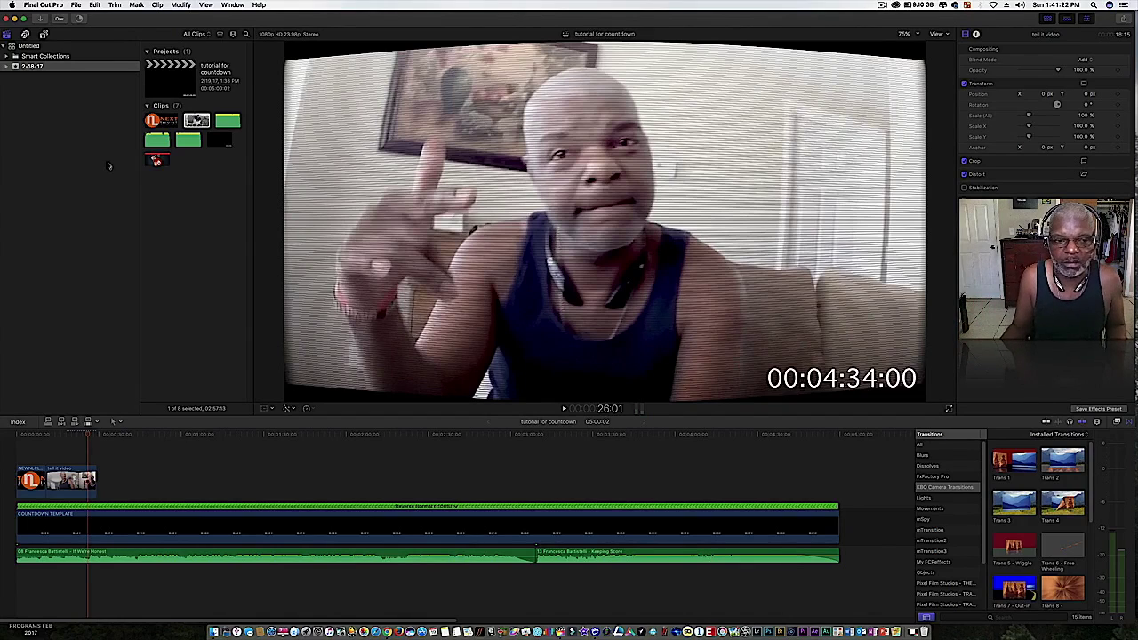
# - Add the Drifting background generator to the timeline right after the tell it video
pyautogui.click(44, 34)
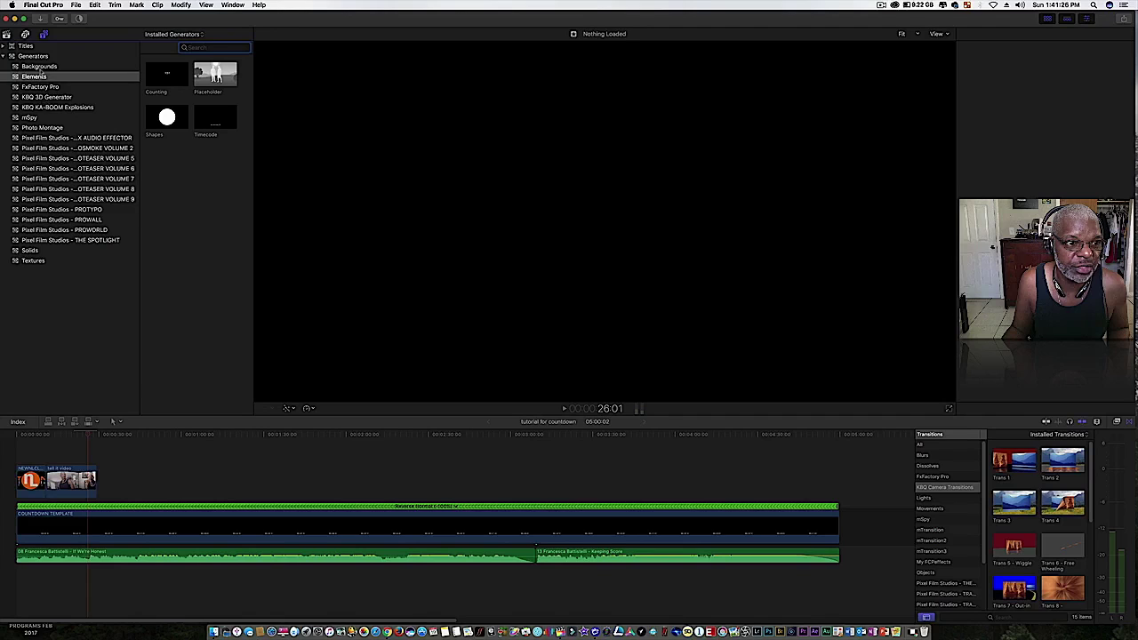
pyautogui.click(39, 67)
pyautogui.moveTo(171, 158); pyautogui.dragTo(102, 488)
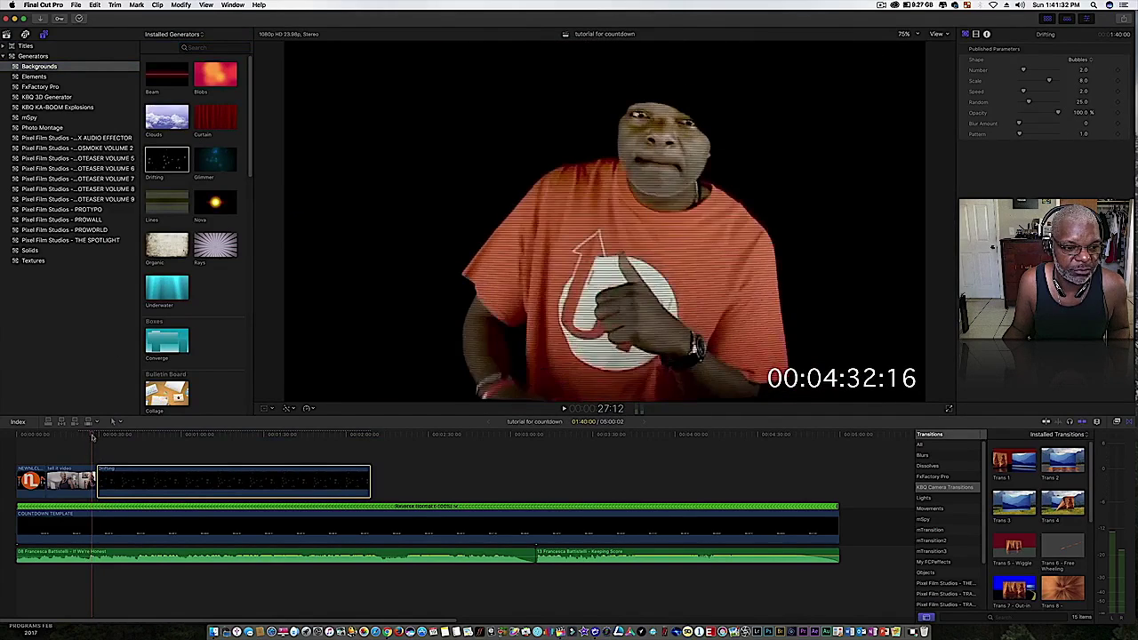
# - Zoom the timeline and drag the Drifting clip's end edge left to shorten it
pyautogui.press('super+equal')
pyautogui.press('super+equal')
pyautogui.press('super+equal')
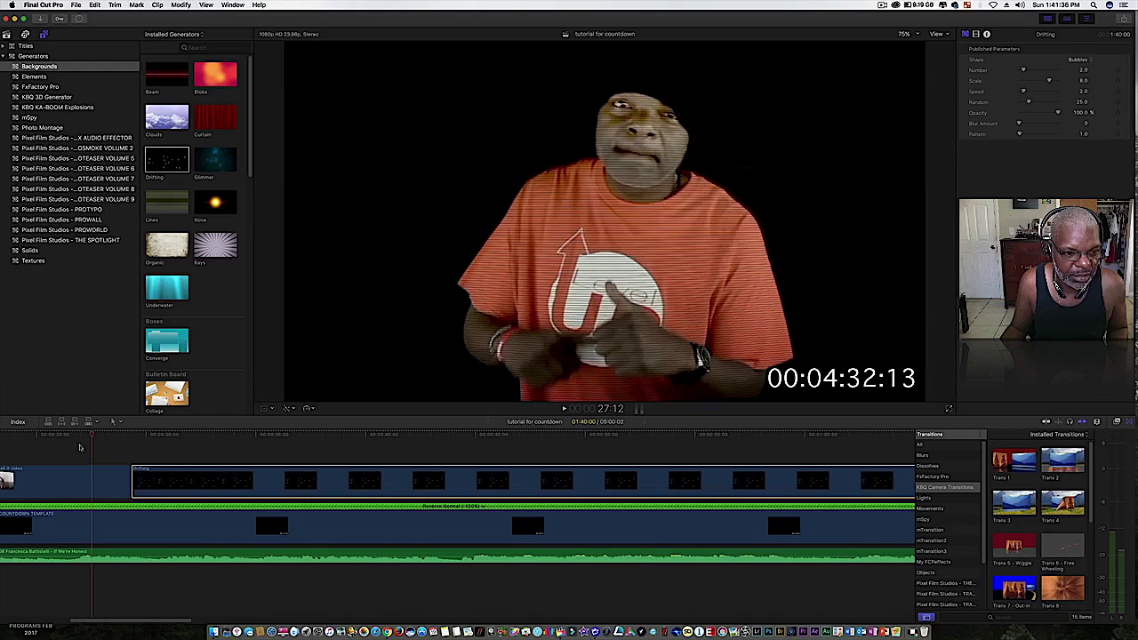
pyautogui.click(114, 440)
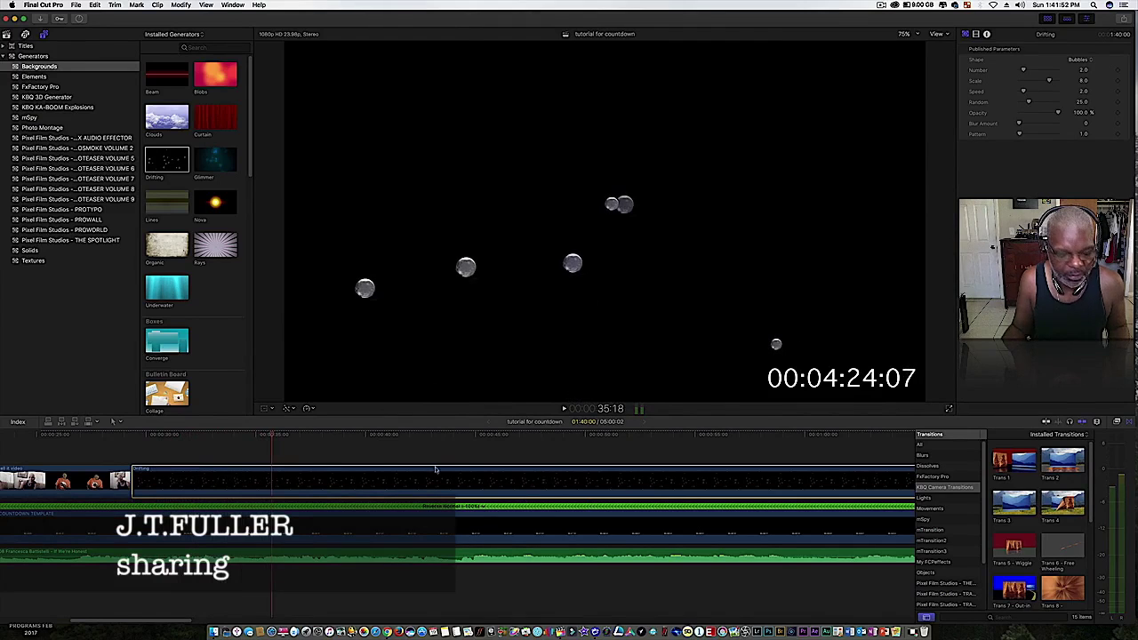
pyautogui.press('super+minus')
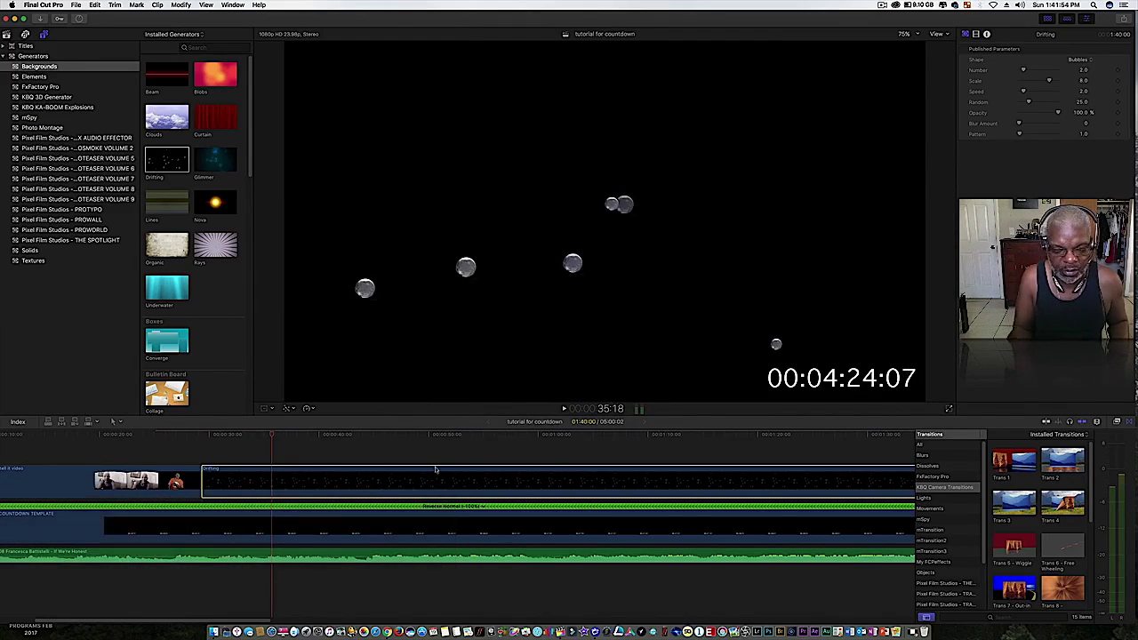
pyautogui.press('super+minus')
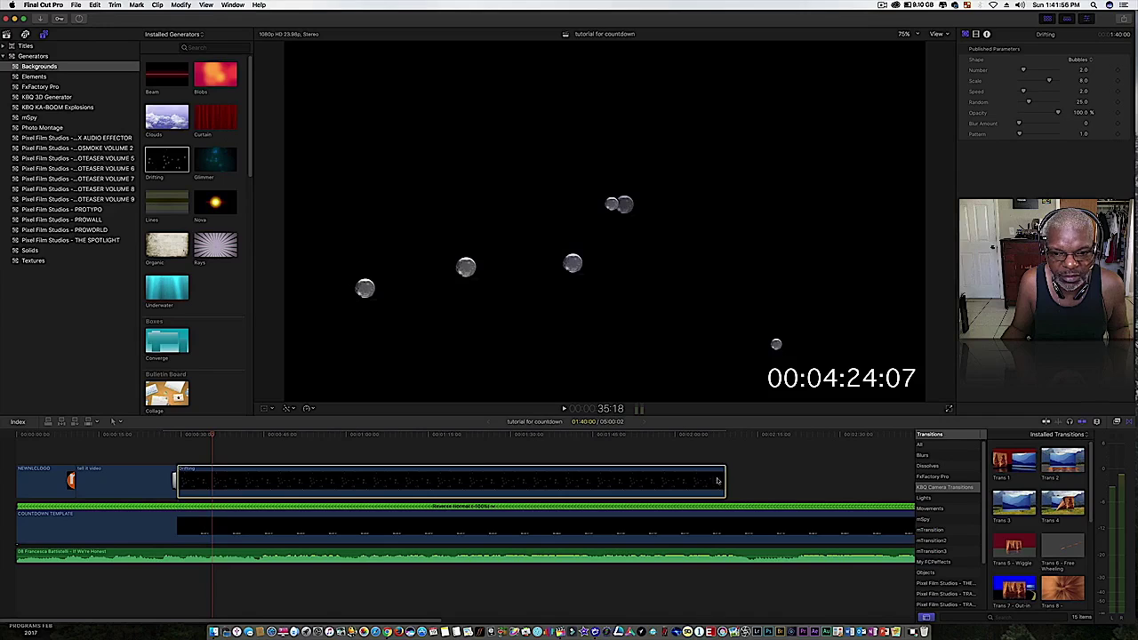
pyautogui.moveTo(719, 481); pyautogui.dragTo(244, 480)
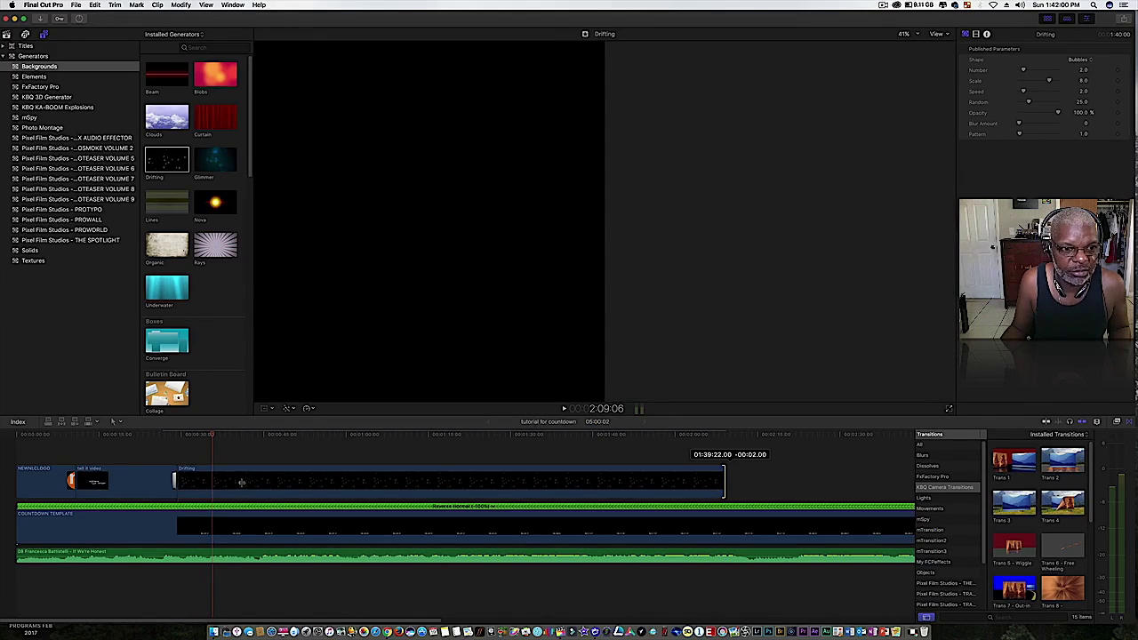
# - Trim the Drifting clip and place a Glimmer background clip right after it, then preview
pyautogui.moveTo(243, 480); pyautogui.dragTo(242, 480)
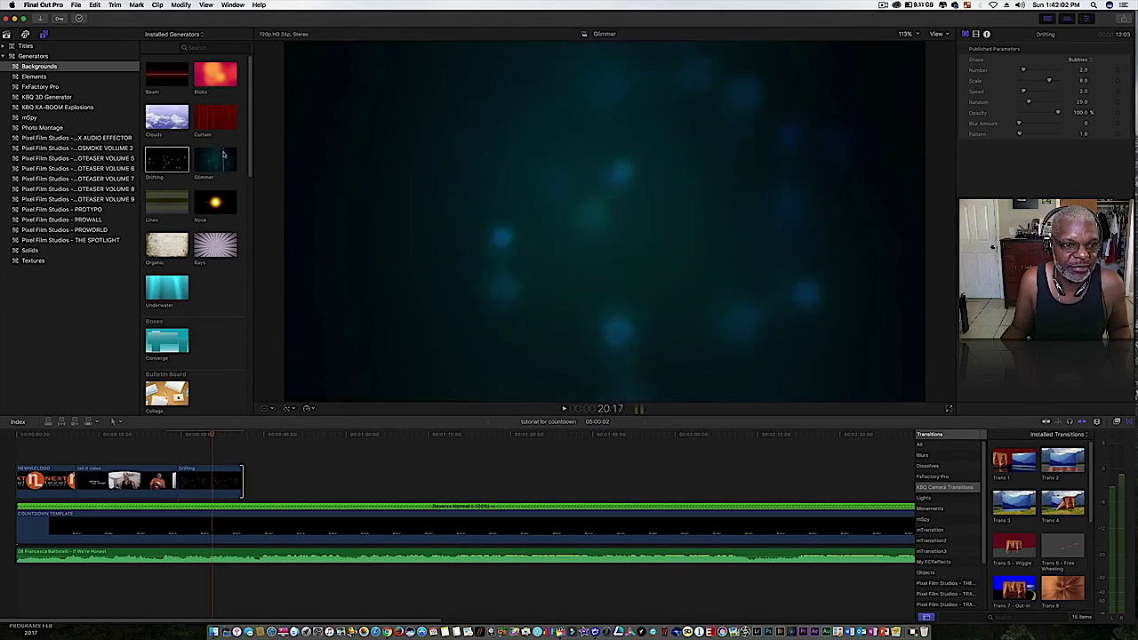
pyautogui.click(219, 158)
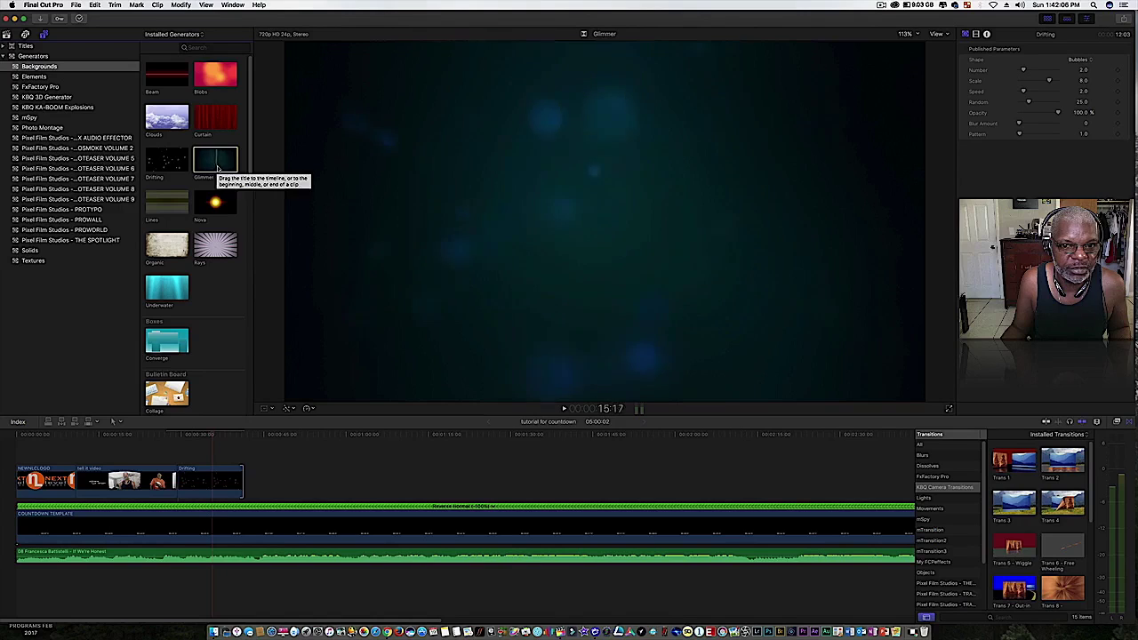
pyautogui.moveTo(220, 167); pyautogui.dragTo(250, 483)
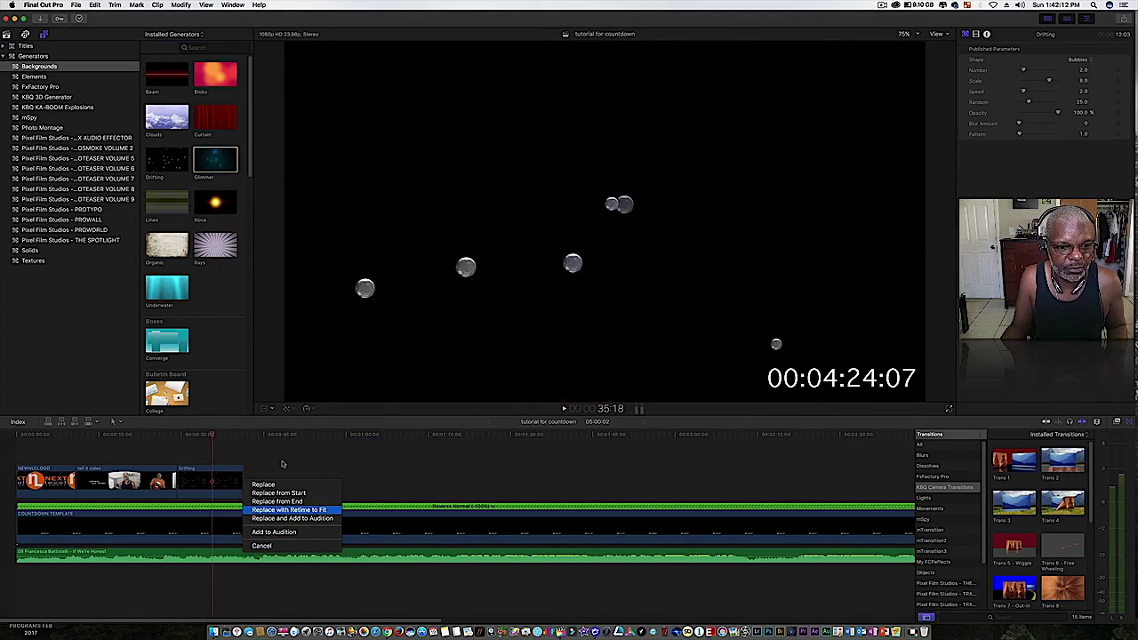
pyautogui.press('Escape')
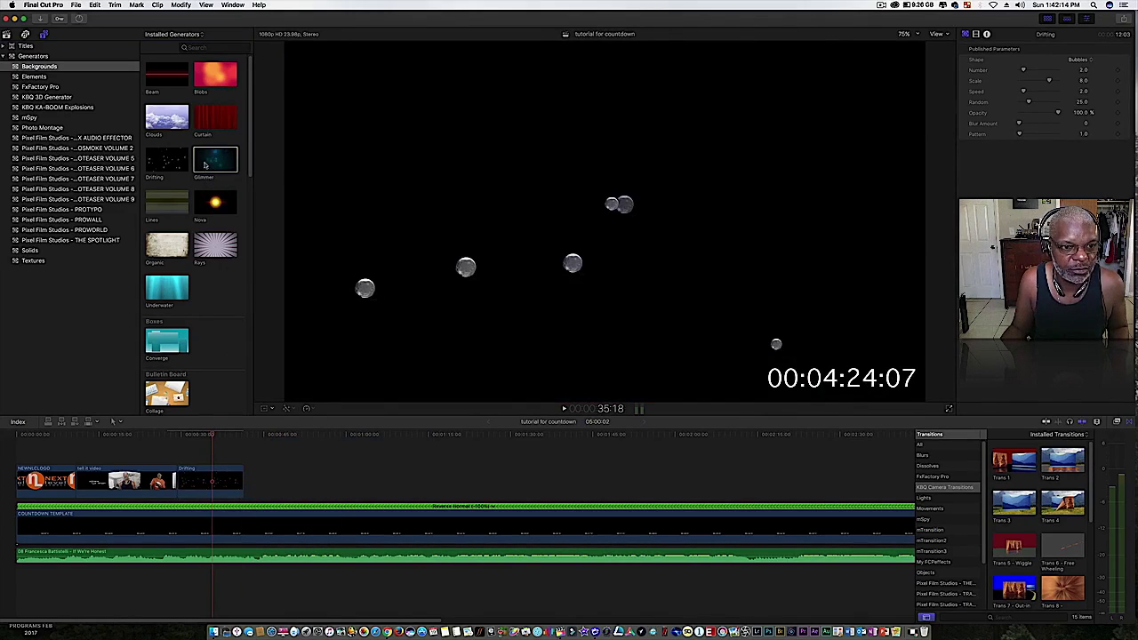
pyautogui.moveTo(204, 165); pyautogui.dragTo(251, 487)
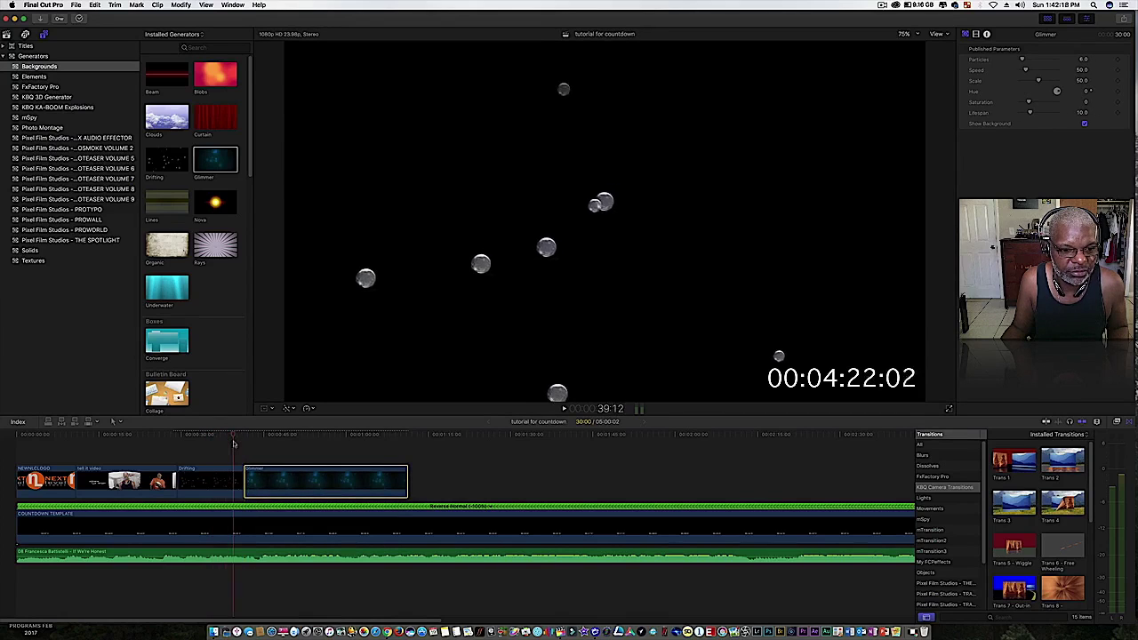
pyautogui.press('space')
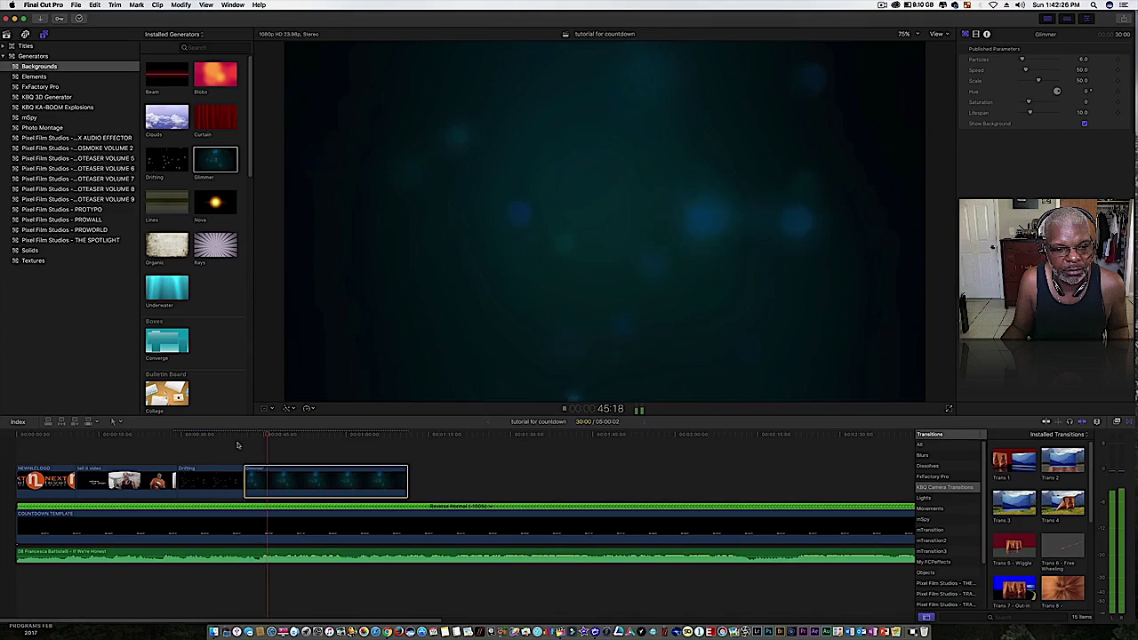
pyautogui.press('space')
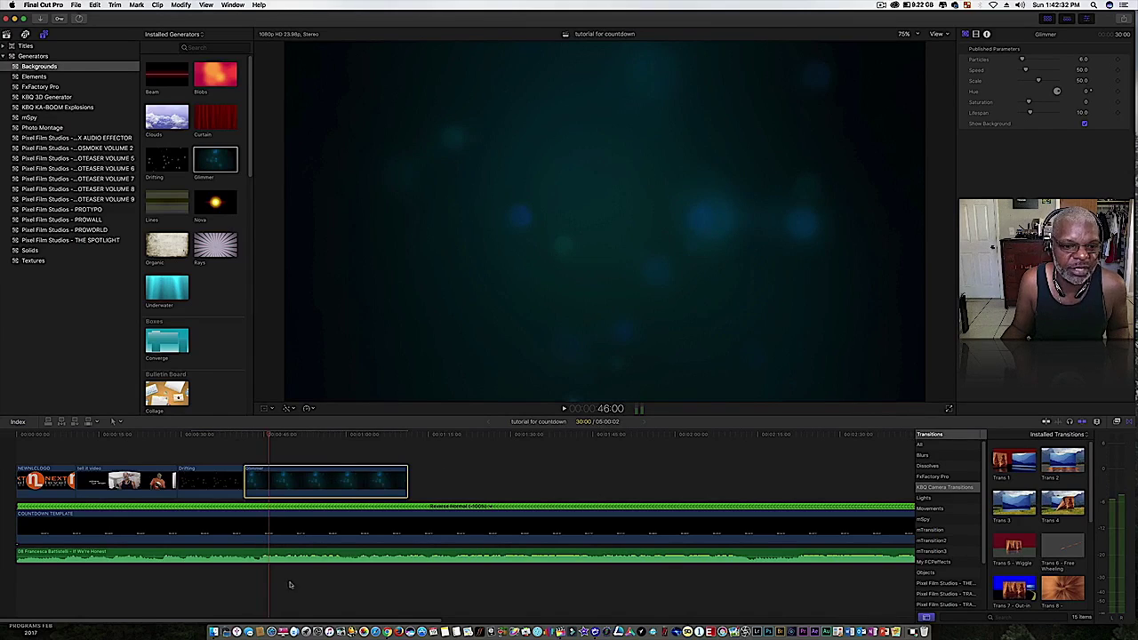
# - Set the Glimmer clip's blend mode to Add in the Video Inspector
pyautogui.click(976, 35)
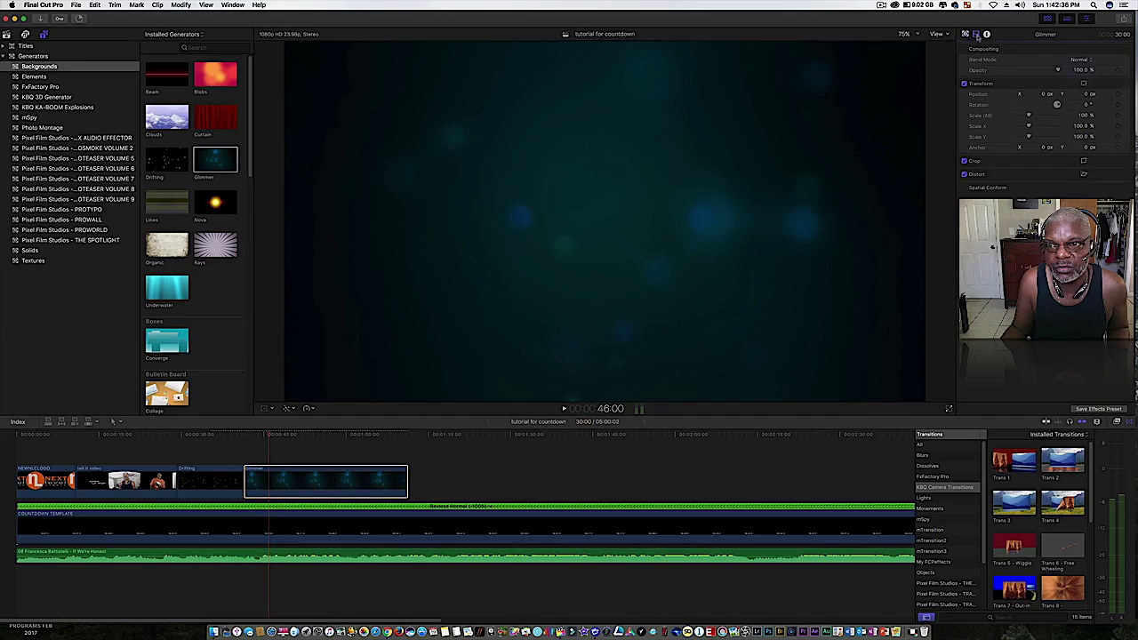
pyautogui.click(1093, 61)
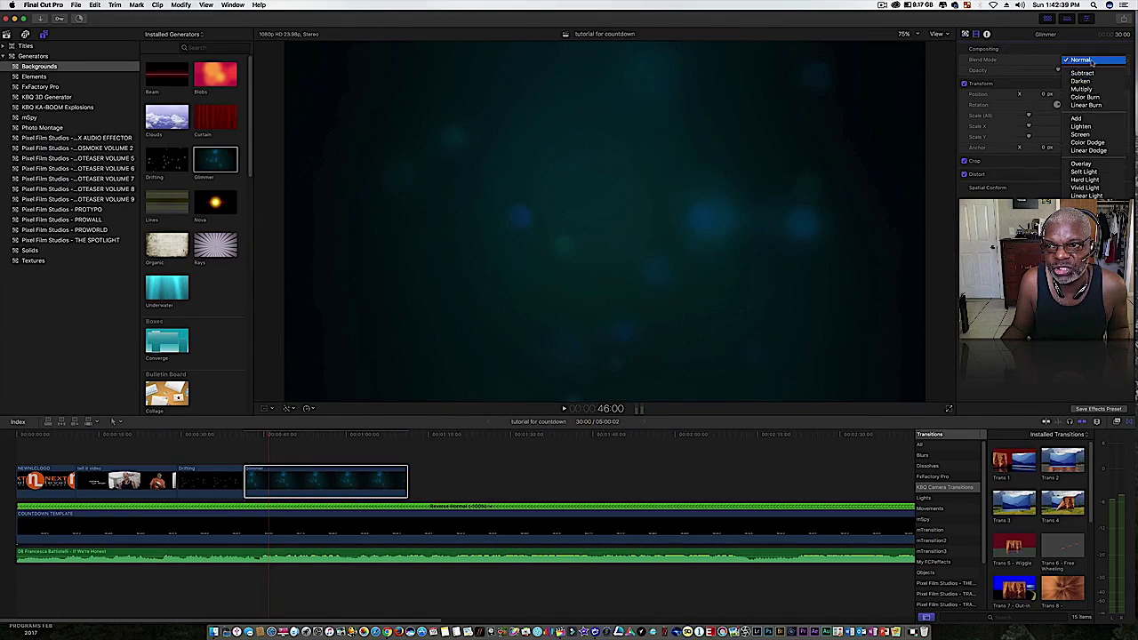
pyautogui.click(1087, 117)
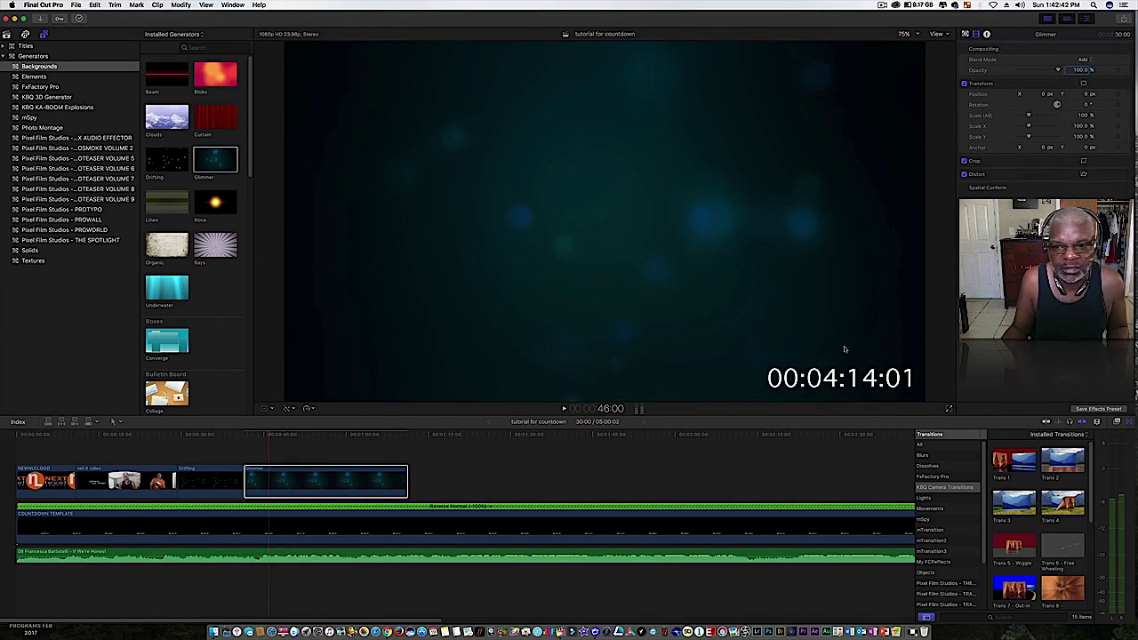
pyautogui.press('space')
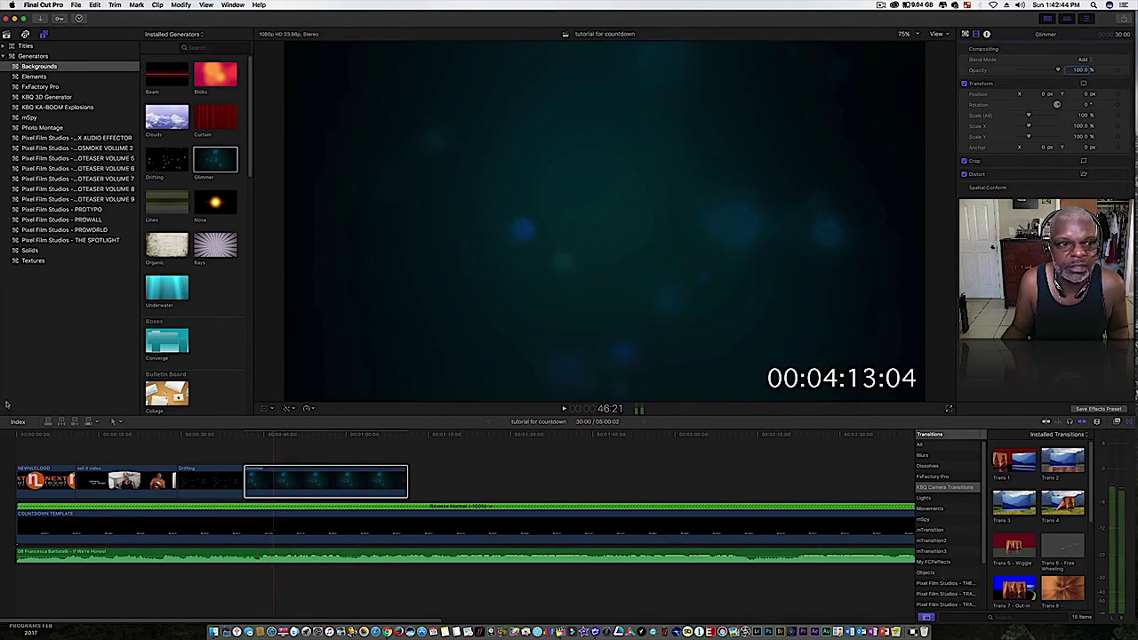
# - Add the Basic 3D title after the Glimmer clip and dismiss the performance warning
pyautogui.click(5, 46)
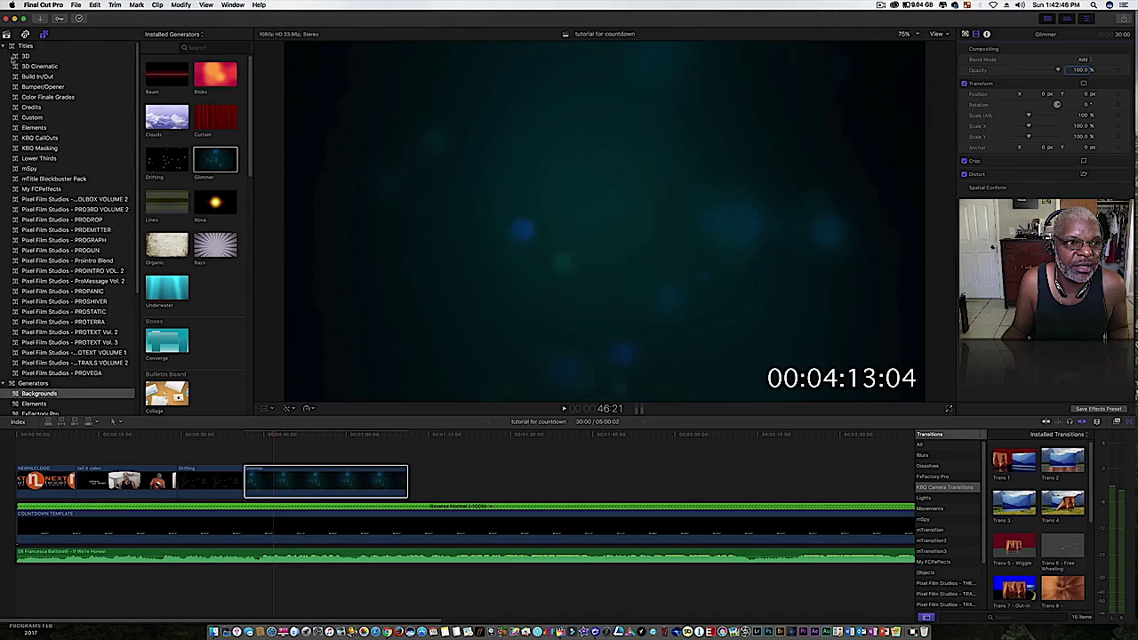
pyautogui.click(18, 56)
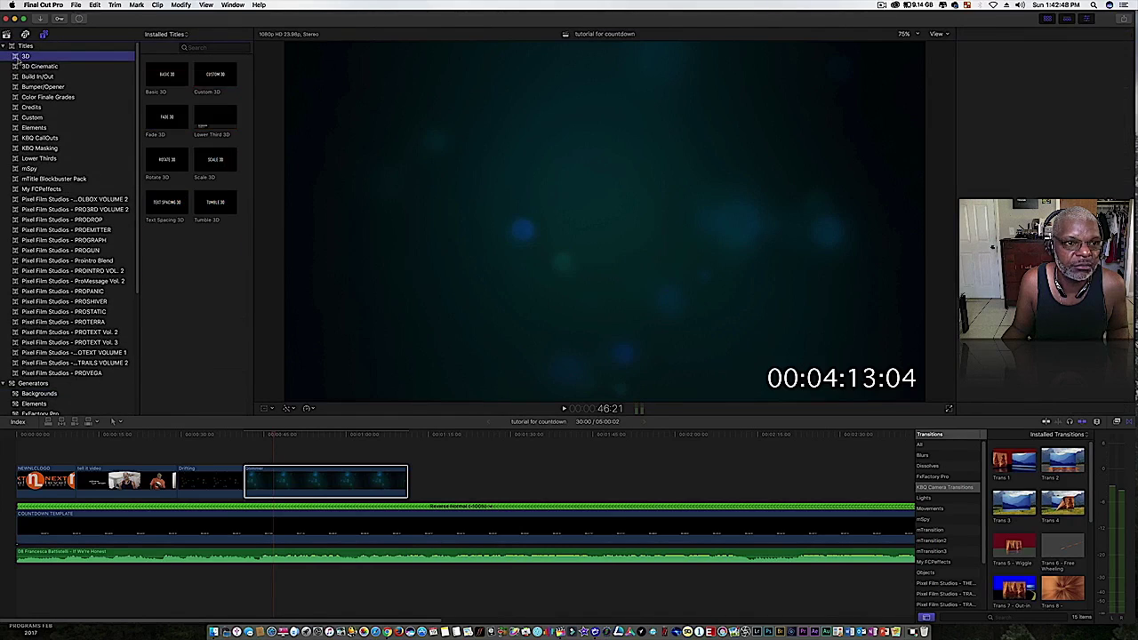
pyautogui.click(171, 77)
pyautogui.moveTo(172, 77); pyautogui.dragTo(411, 483)
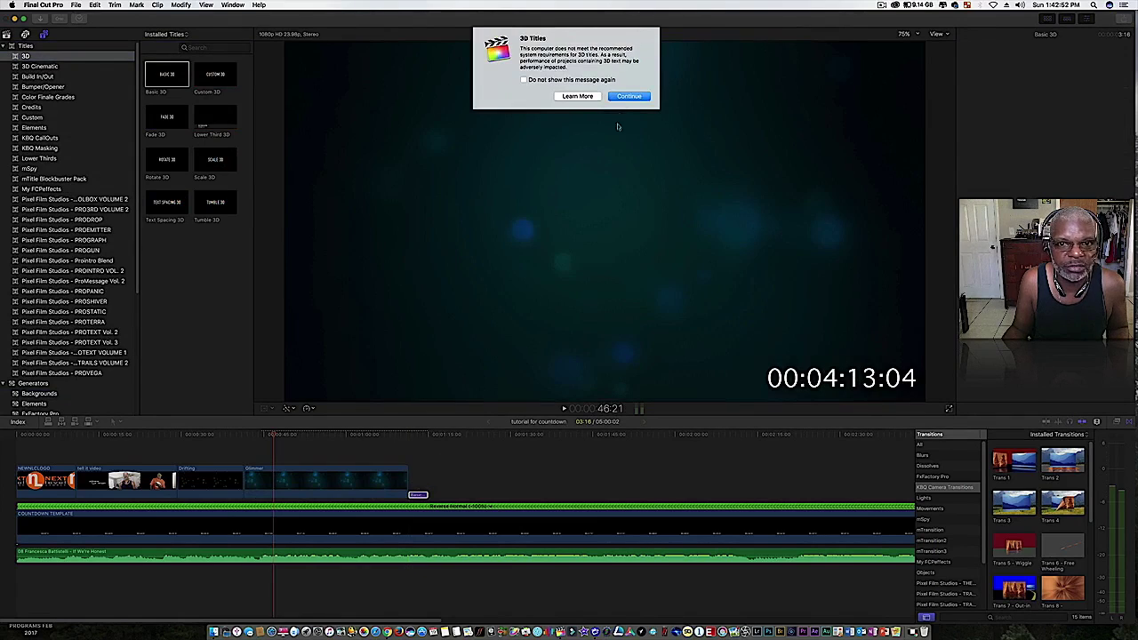
pyautogui.click(627, 98)
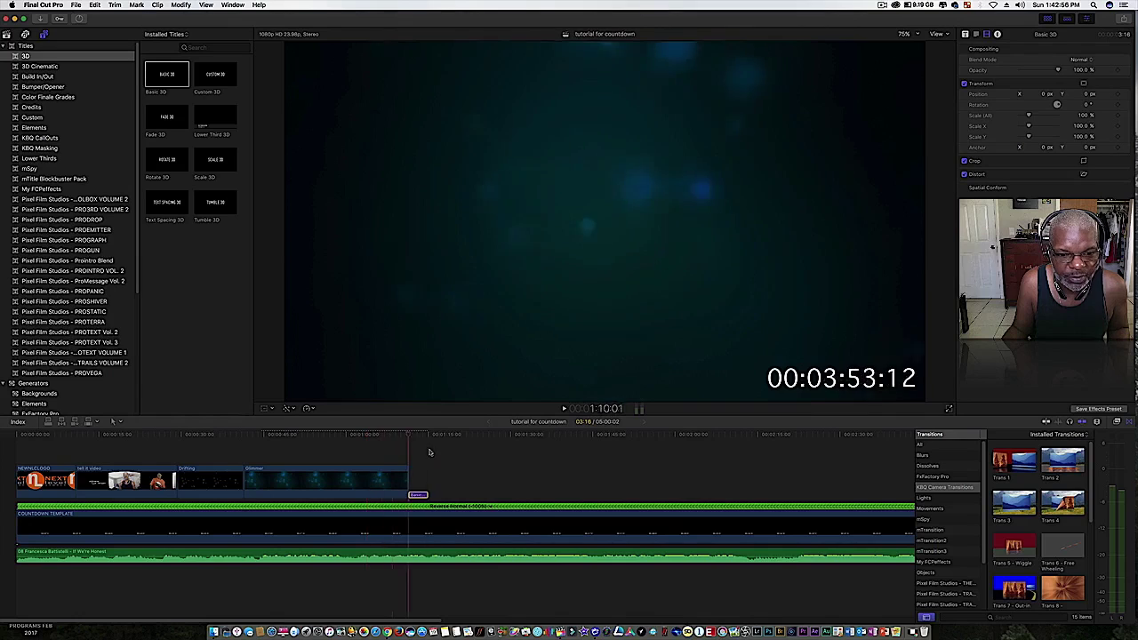
# - Change the title text to 'NEXT LEVEL CHURCH' and play back to check it
pyautogui.doubleClick(418, 496)
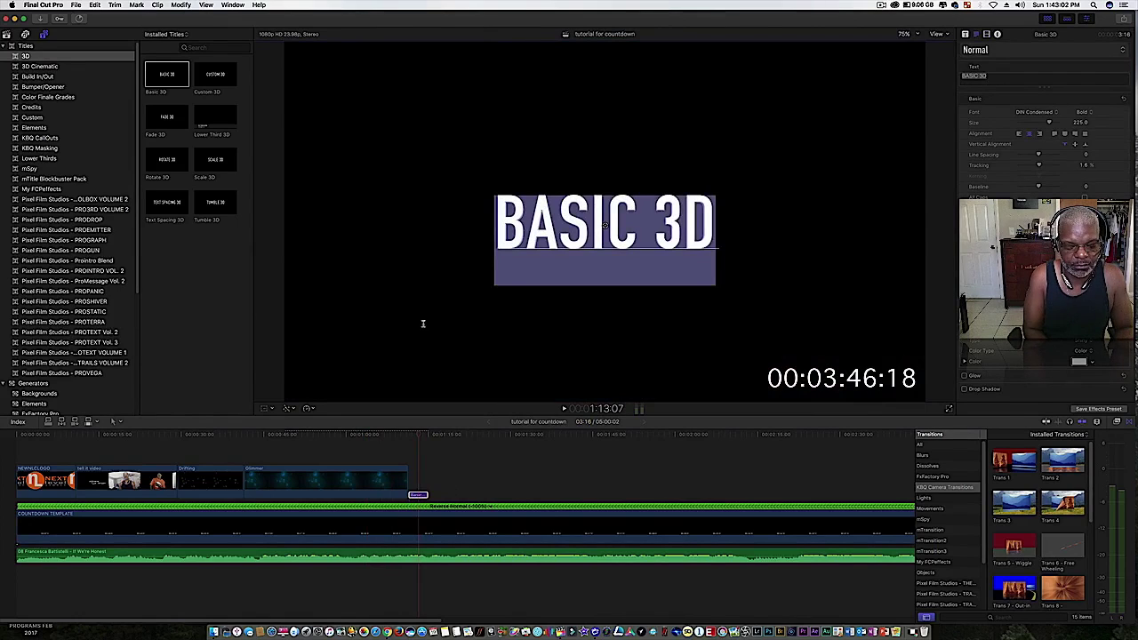
pyautogui.write('next')
pyautogui.press('BackSpace')
pyautogui.press('BackSpace')
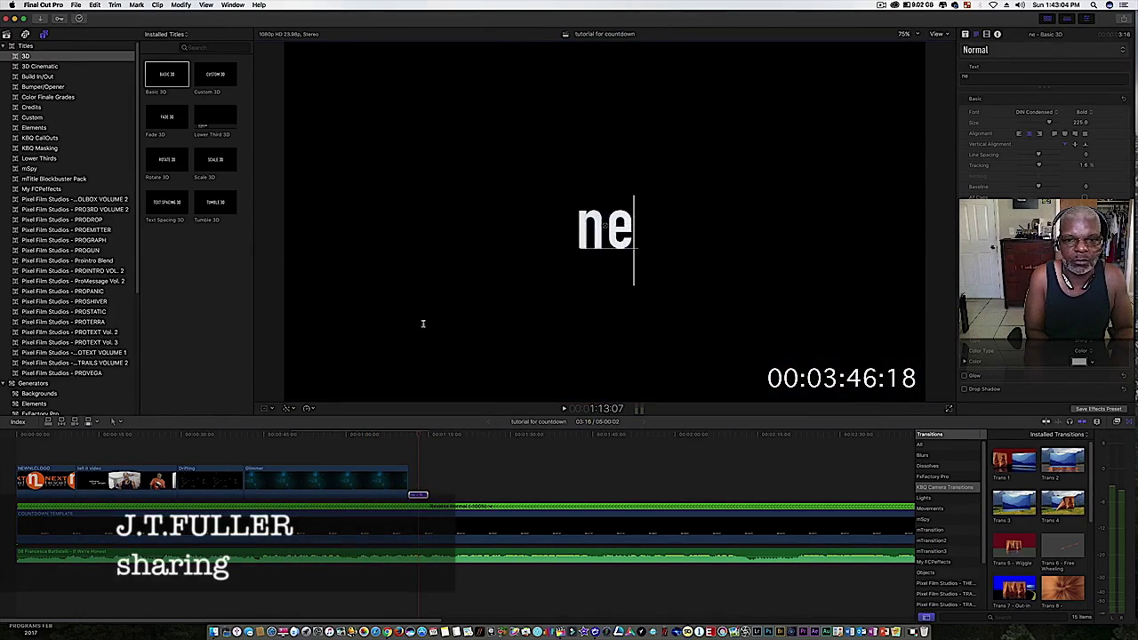
pyautogui.press('BackSpace')
pyautogui.press('BackSpace')
pyautogui.write('NEXT L')
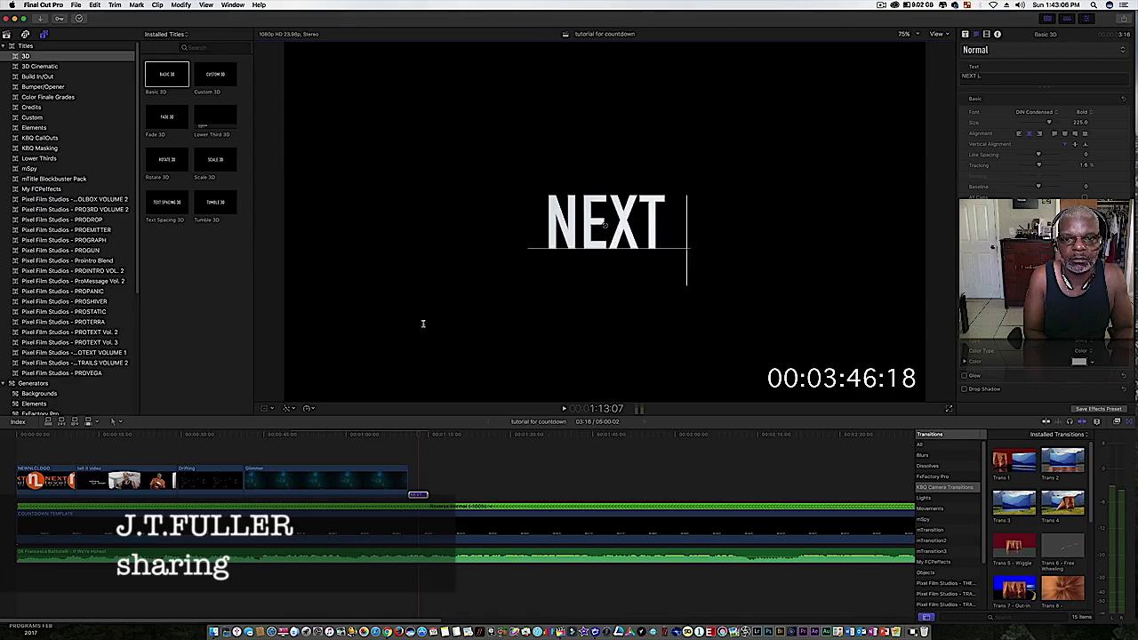
pyautogui.write('EVEL CHURCH')
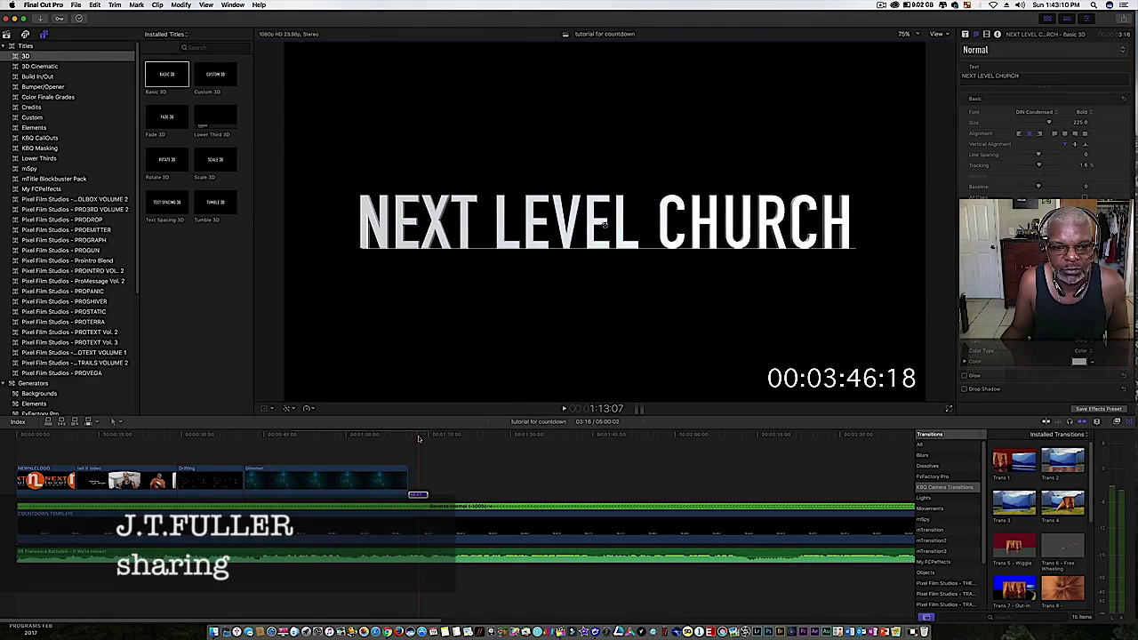
pyautogui.click(387, 435)
pyautogui.press('space')
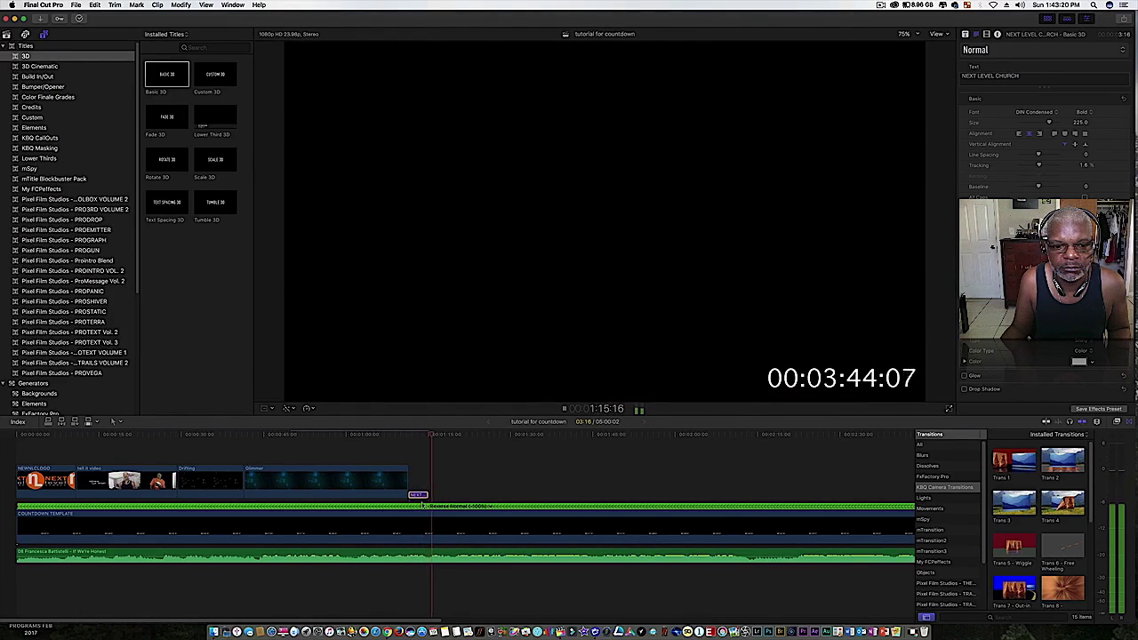
# - Drag the NEXT LEVEL CHURCH title above the Glimmer clip and play that section
pyautogui.press('space')
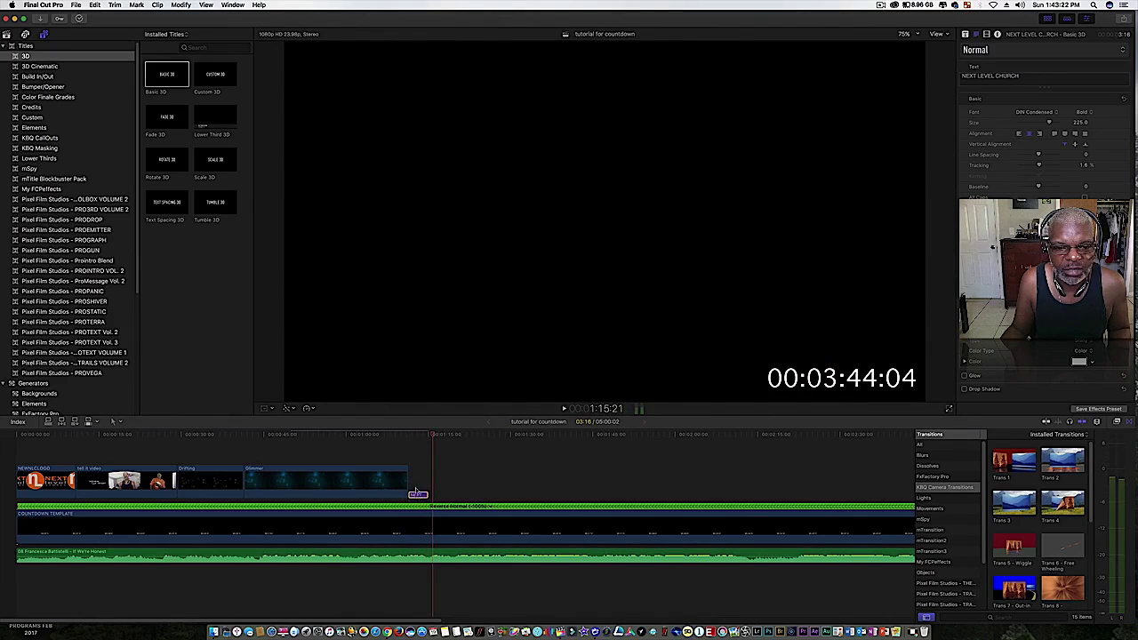
pyautogui.moveTo(414, 491); pyautogui.dragTo(343, 456)
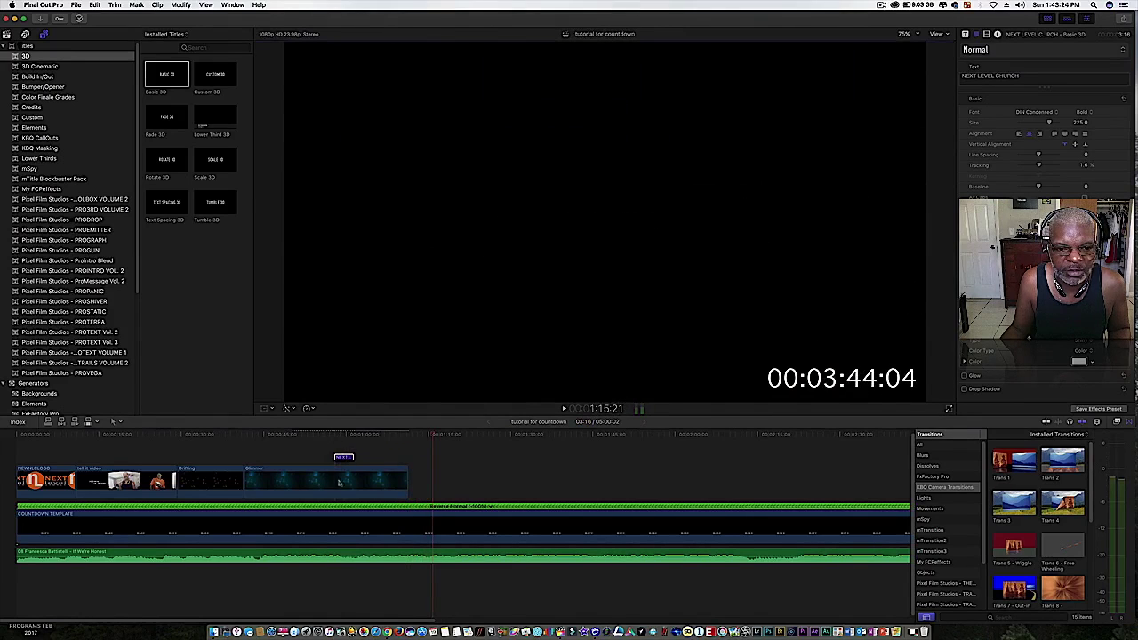
pyautogui.click(327, 436)
pyautogui.press('space')
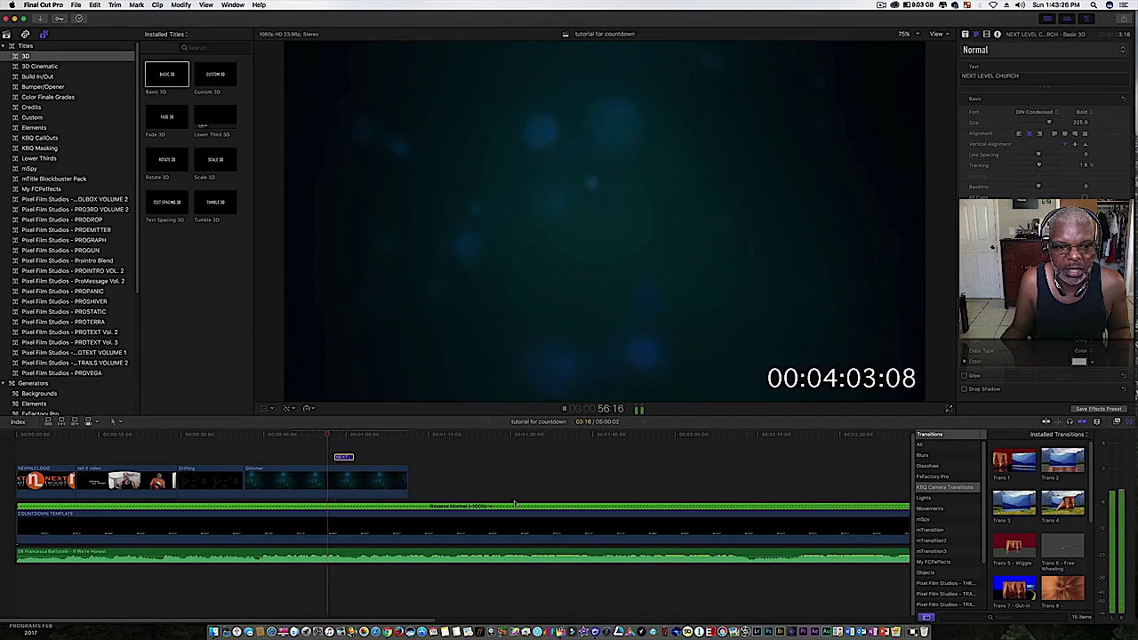